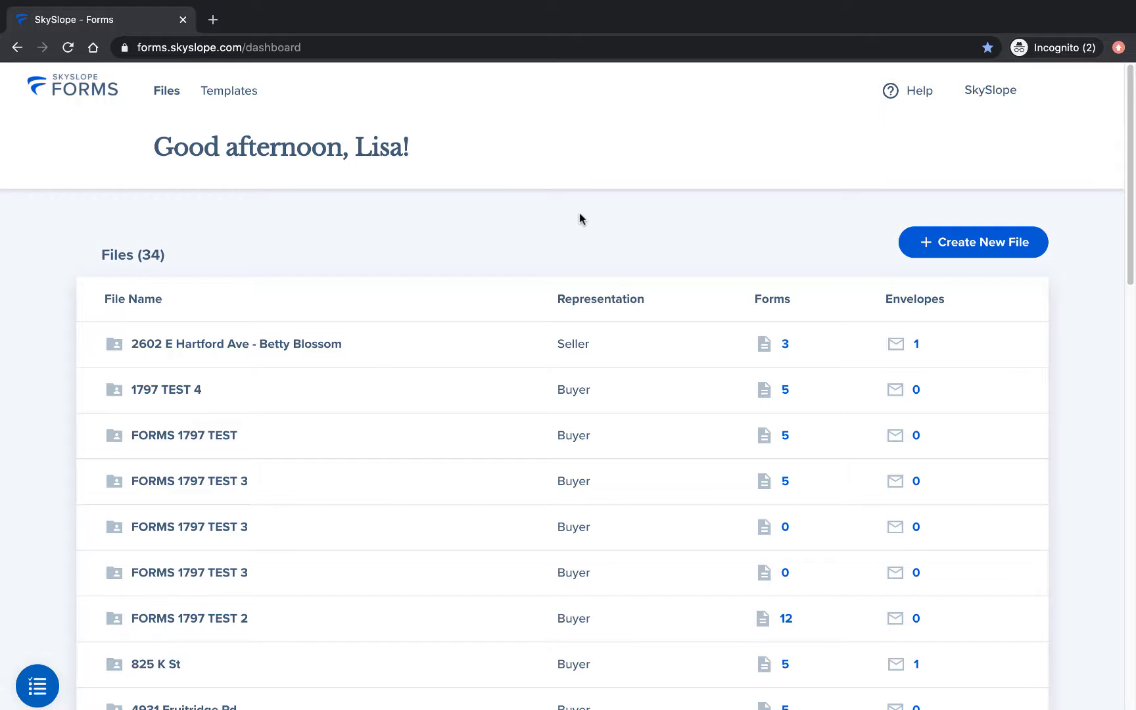
left_click(406, 346)
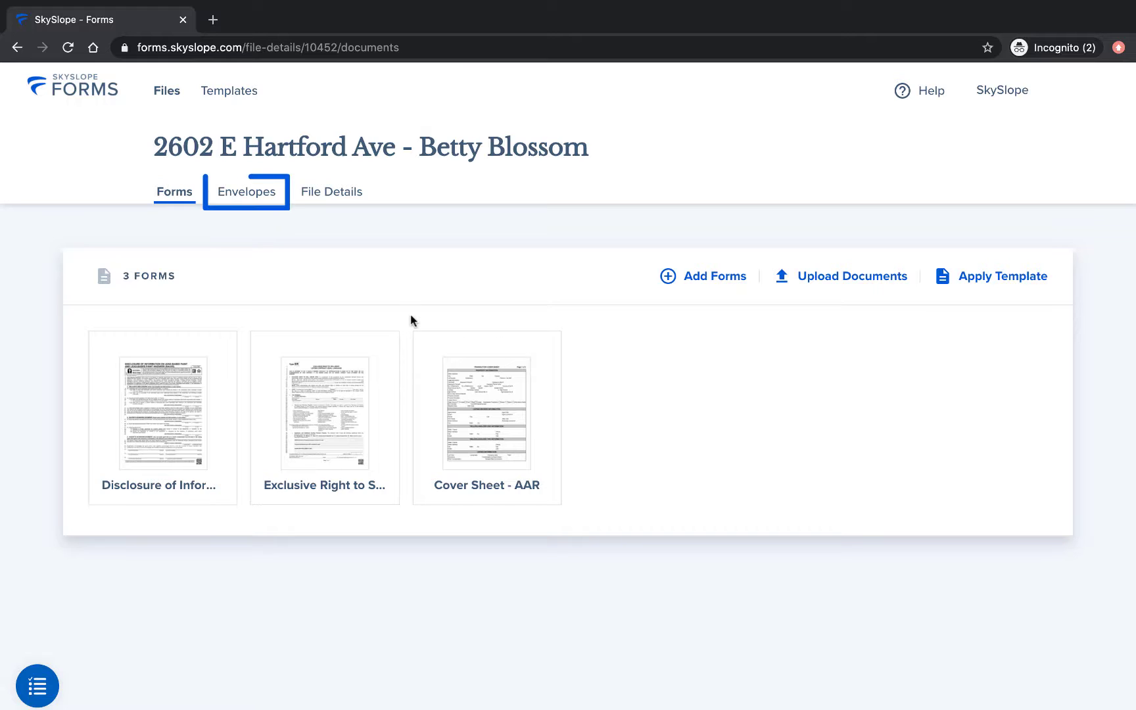
left_click(260, 195)
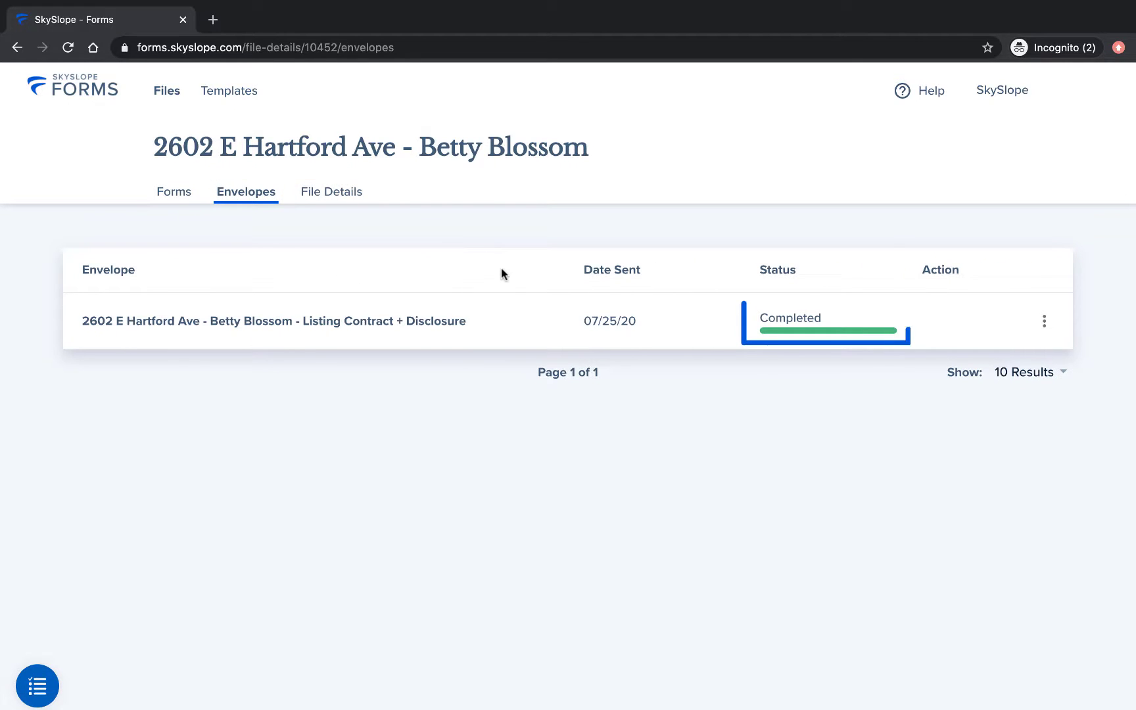
left_click(1044, 321)
left_click(1047, 322)
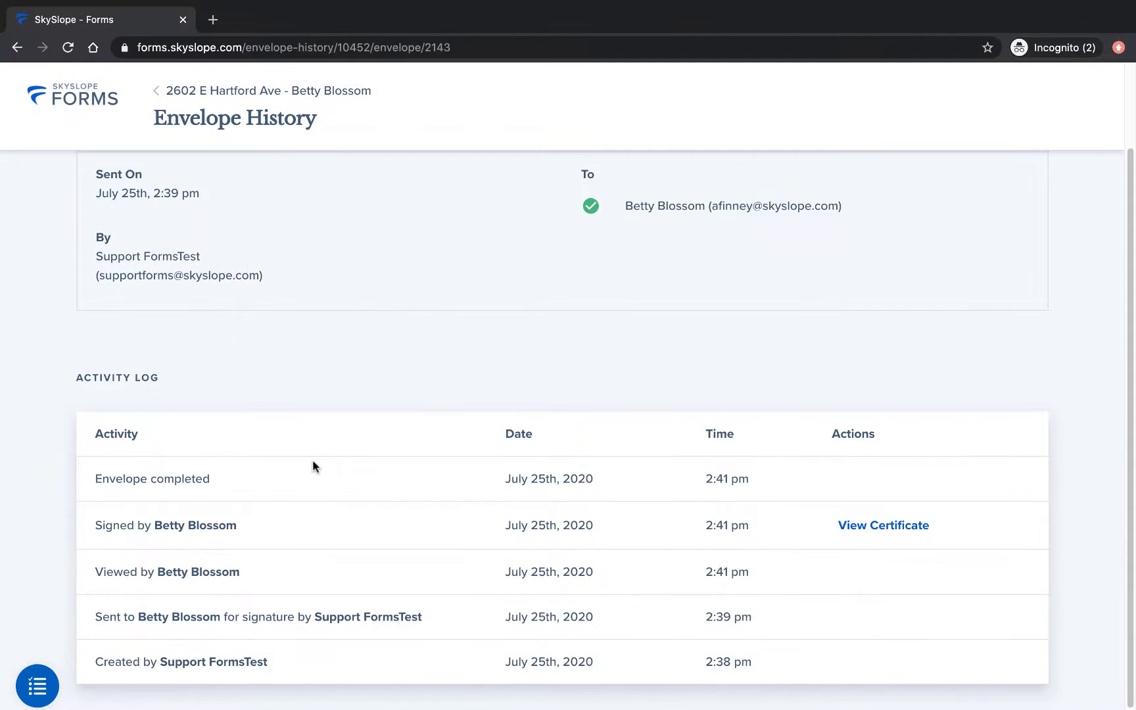
scroll(604, 266, "up", 2)
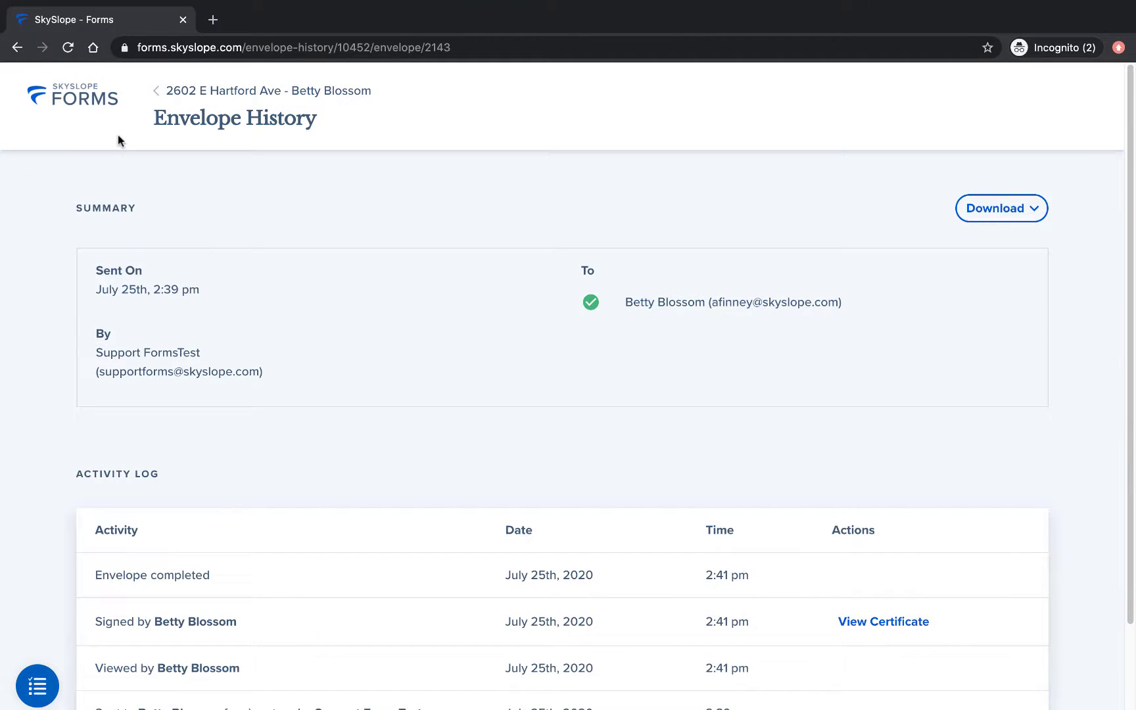
left_click(92, 105)
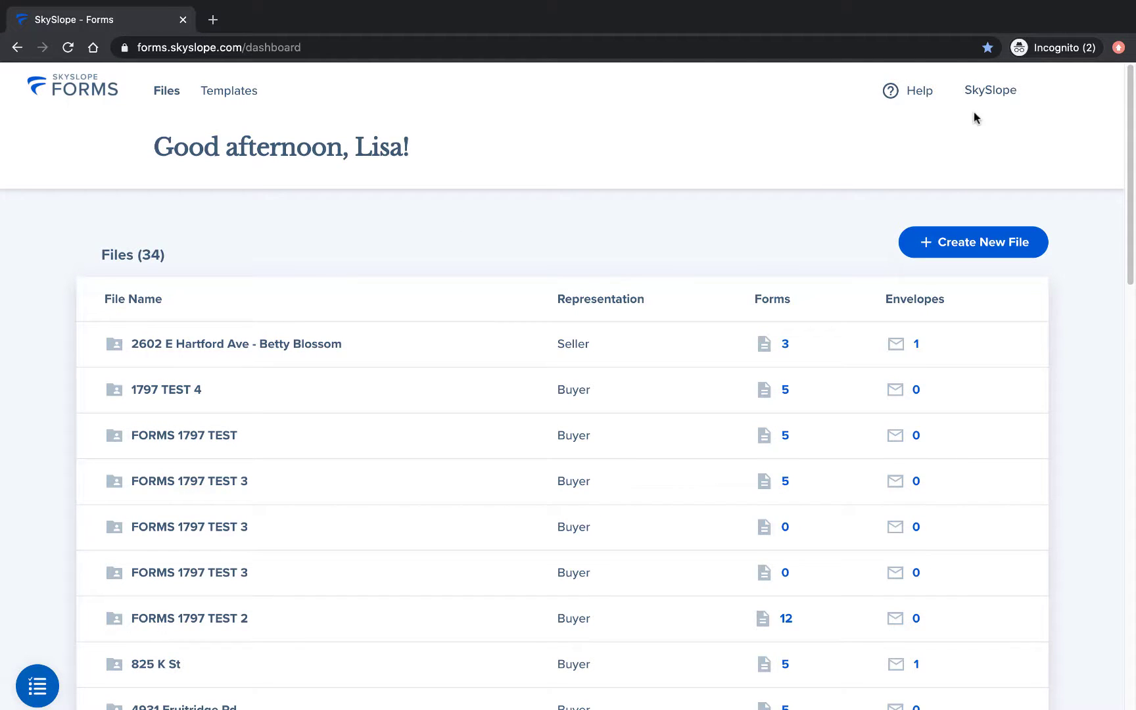
Step: In SkySlope, start a new listing sourced from a SkySlope Forms file
left_click(982, 93)
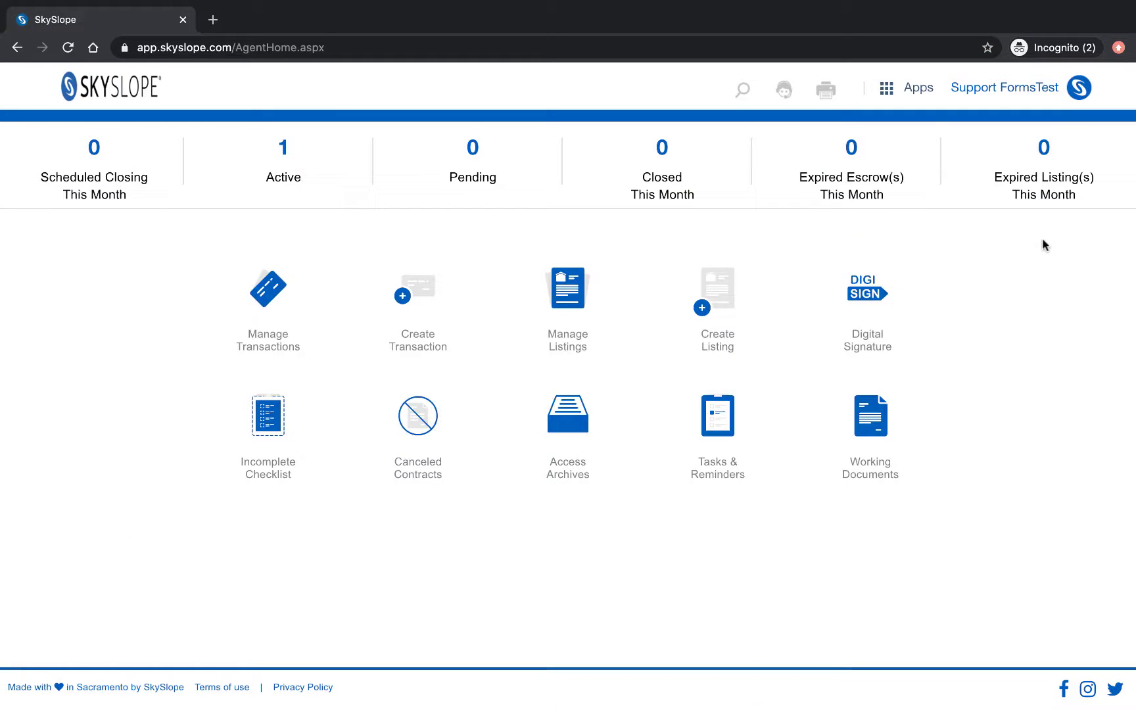
left_click(709, 288)
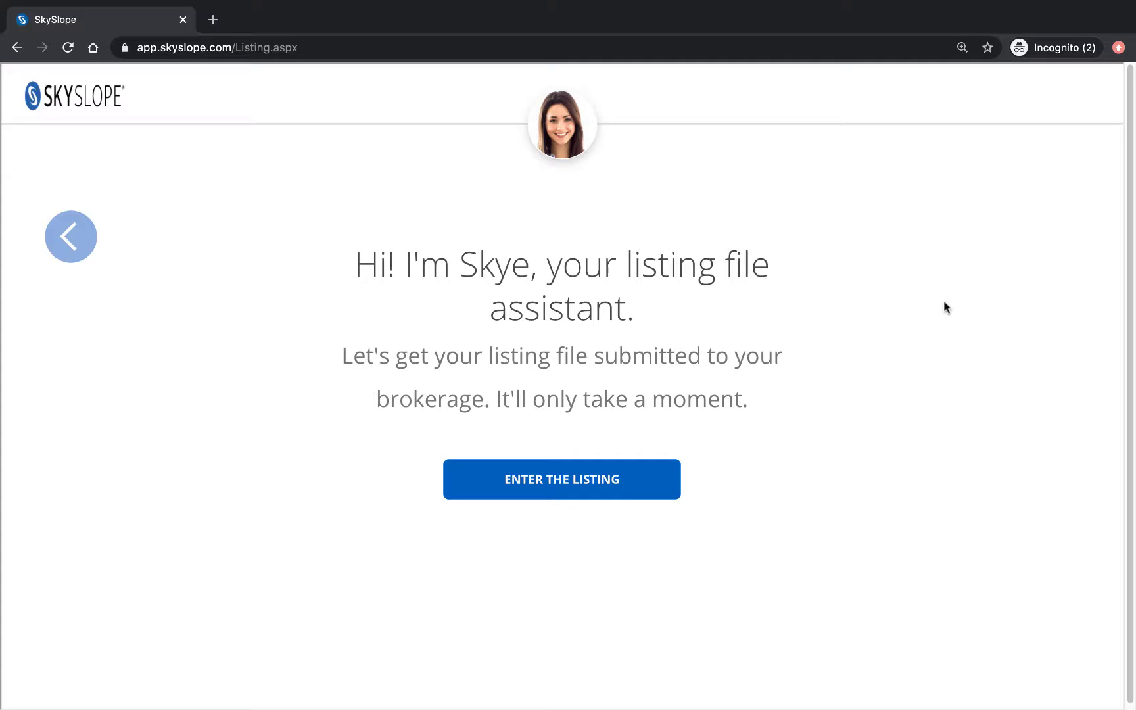
left_click(650, 476)
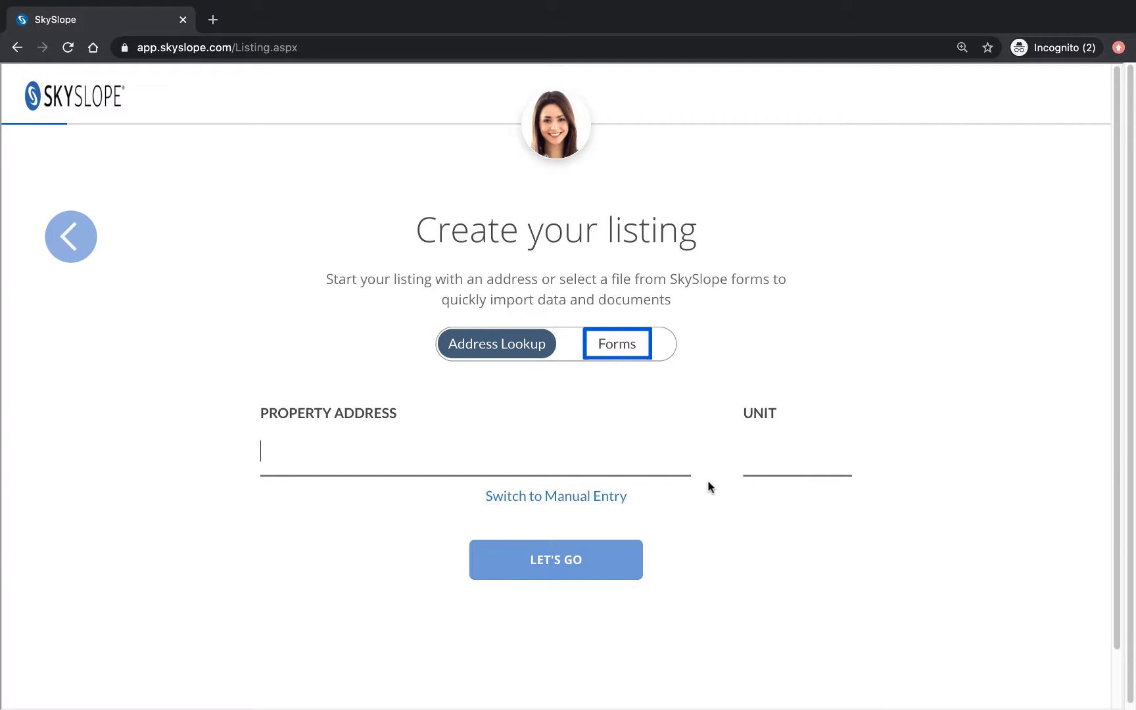
left_click(652, 350)
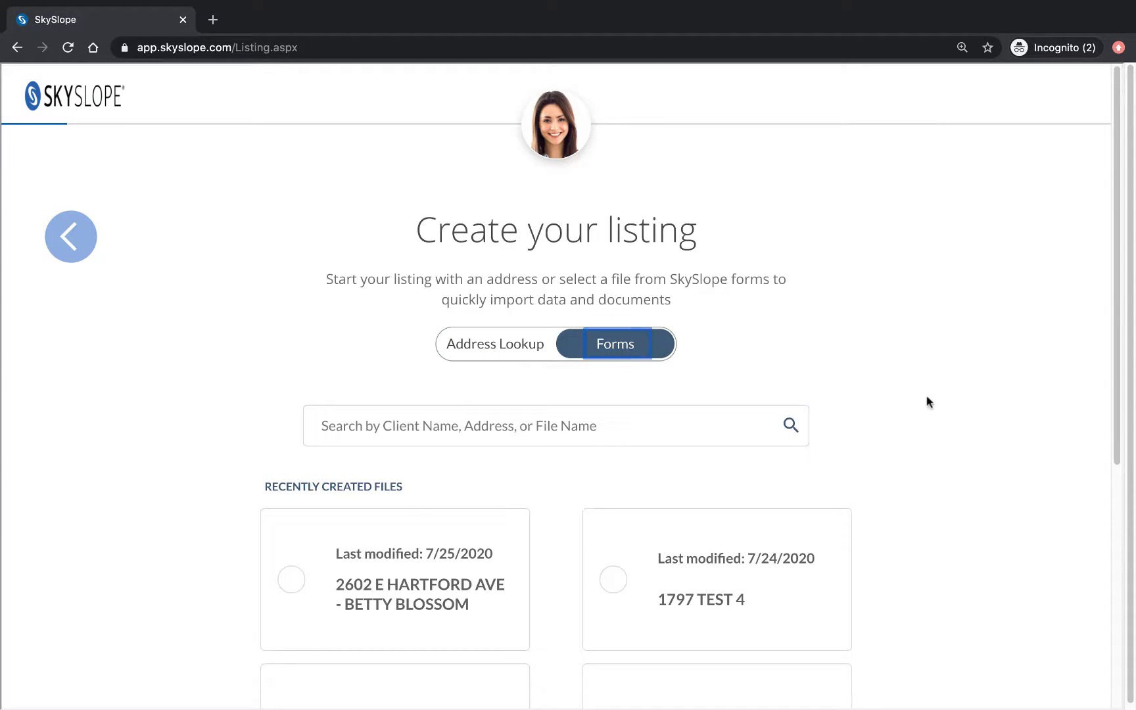
scroll(993, 466, "down", 1)
left_click(666, 357)
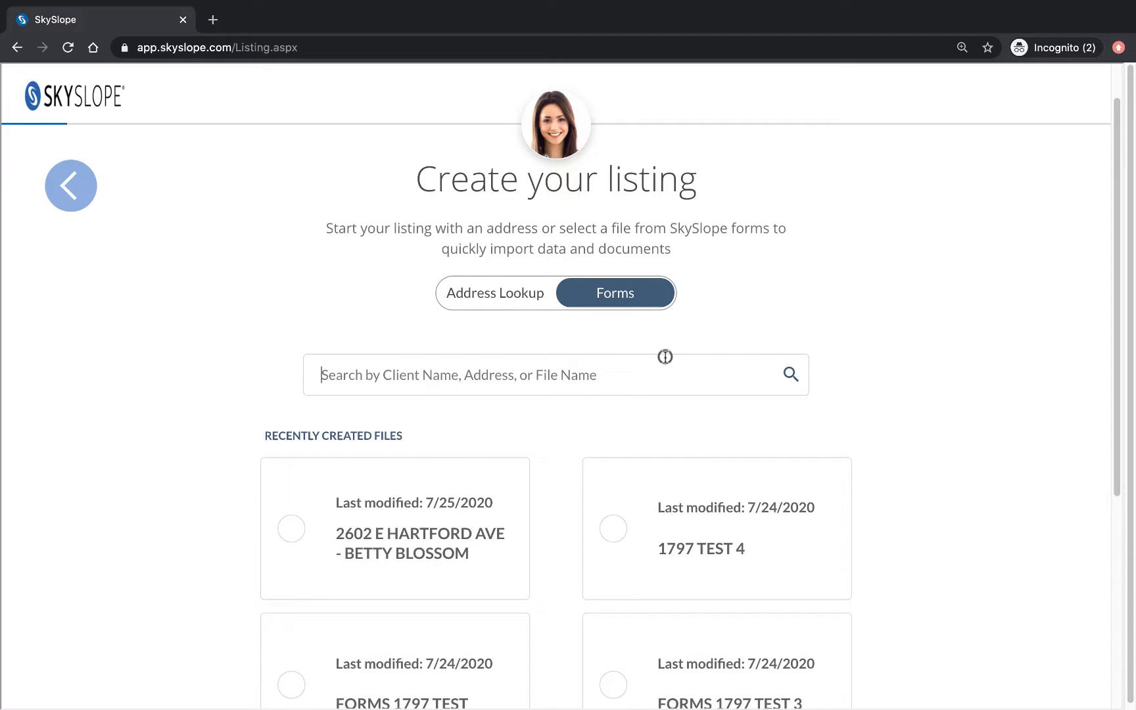
type("493")
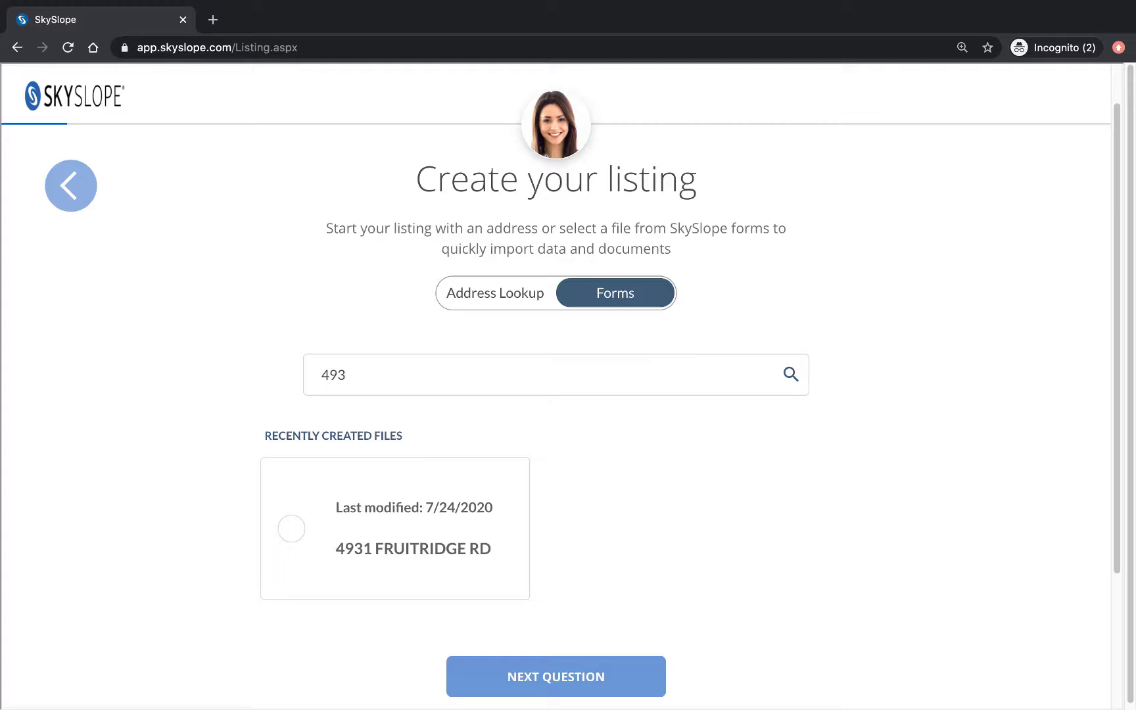
key("BackSpace")
scroll(971, 366, "down", 2)
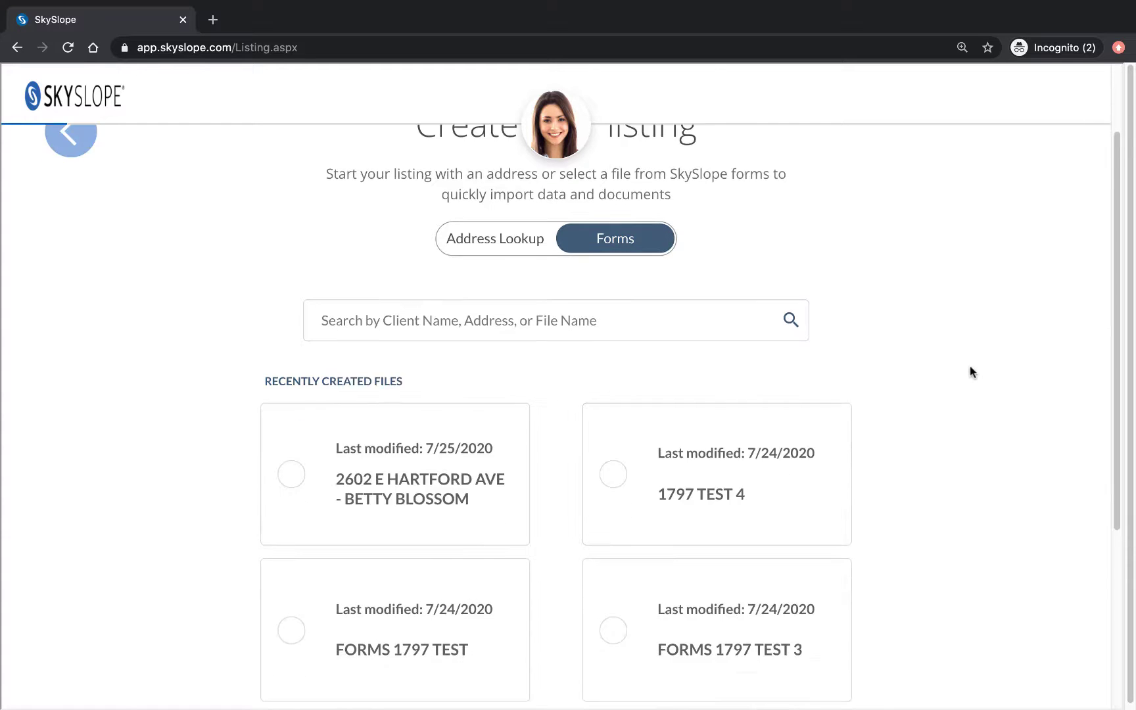
left_click(395, 437)
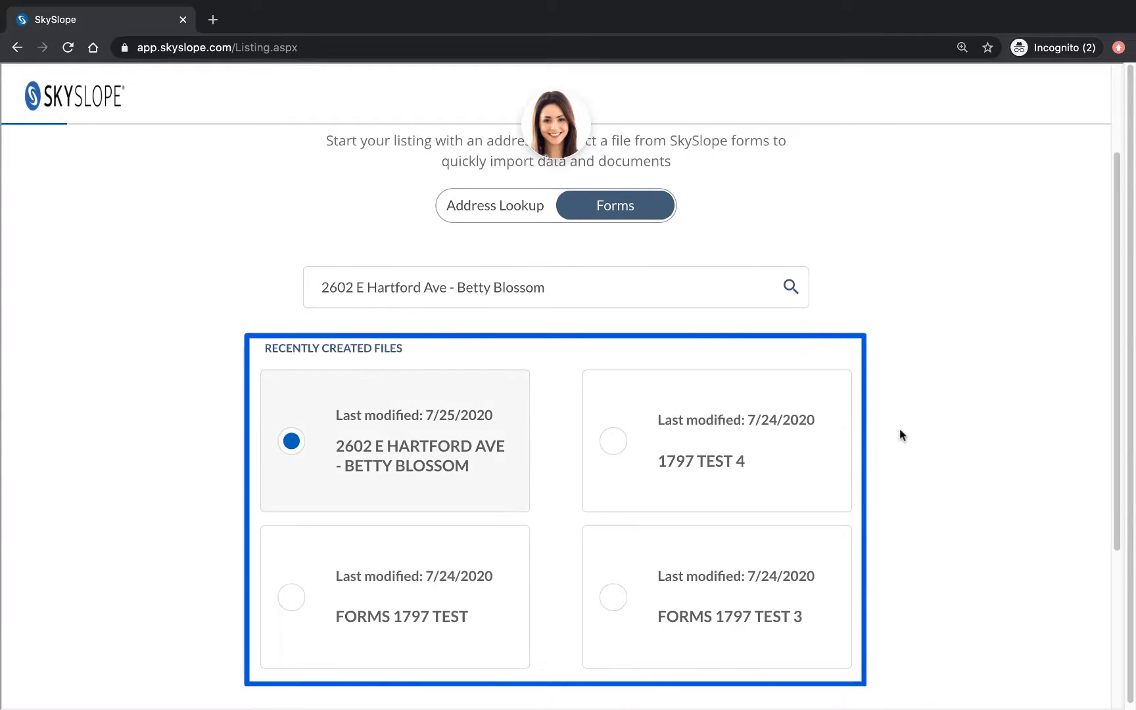
scroll(919, 430, "down", 1)
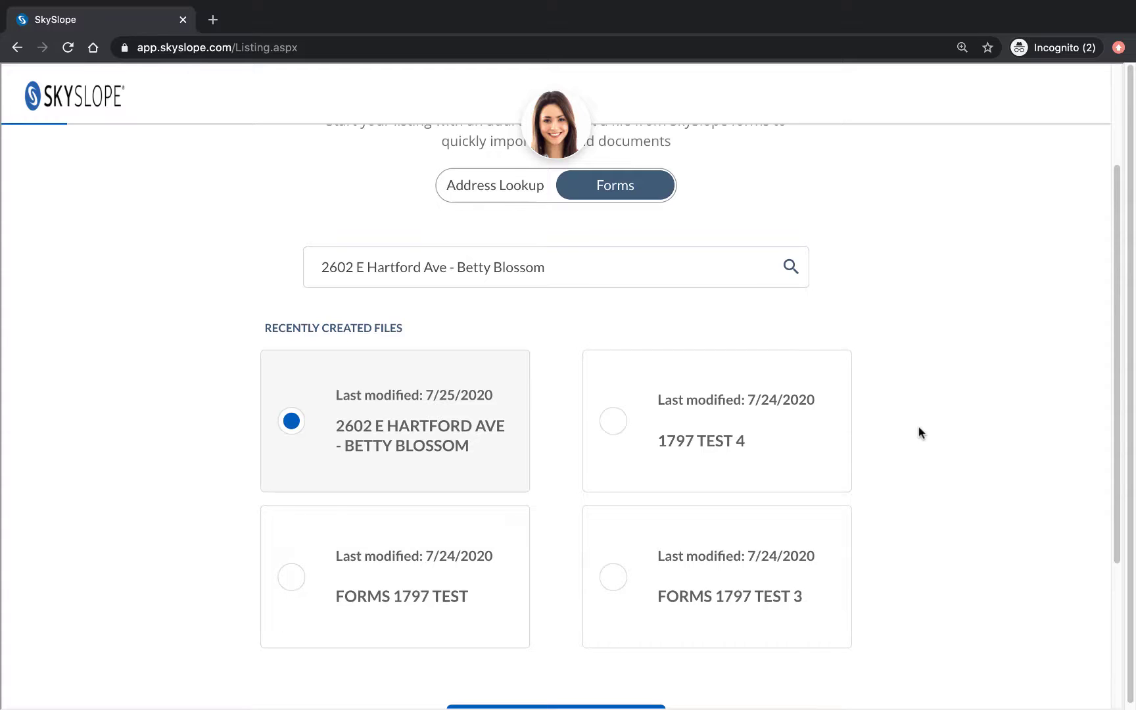
scroll(918, 426, "down", 2)
left_click(650, 642)
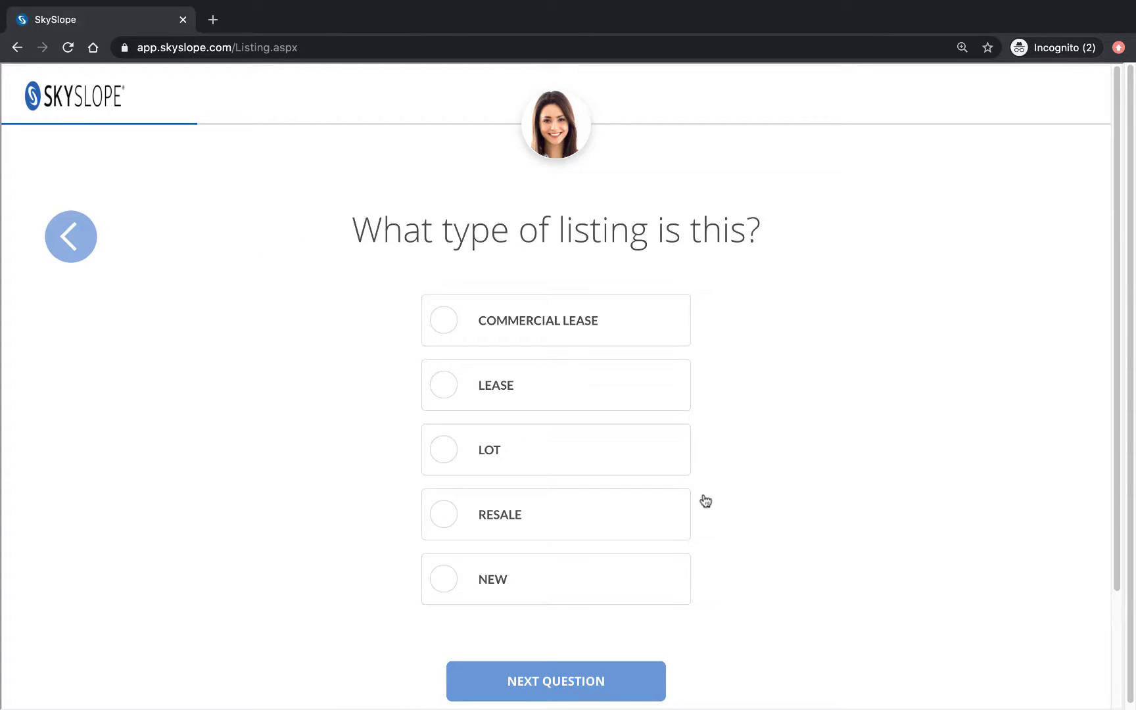
Step: Mark the listing as a resale, keep the $629,000 list price, and set 3.00% commissions
left_click(654, 515)
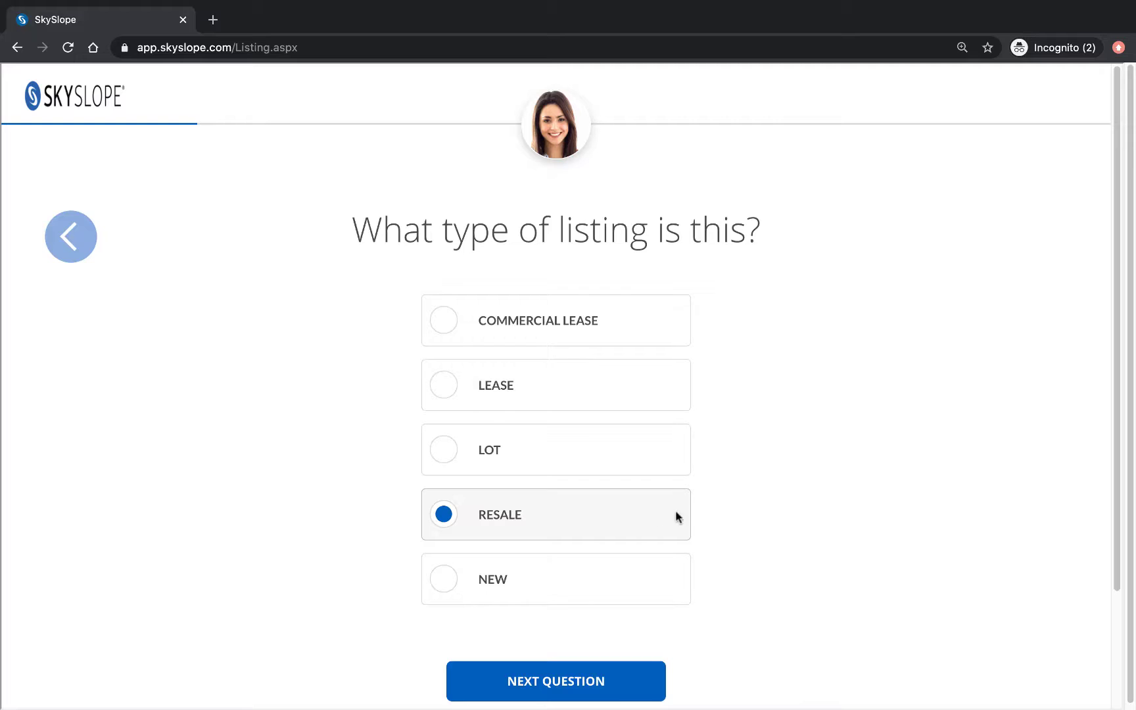
left_click(621, 687)
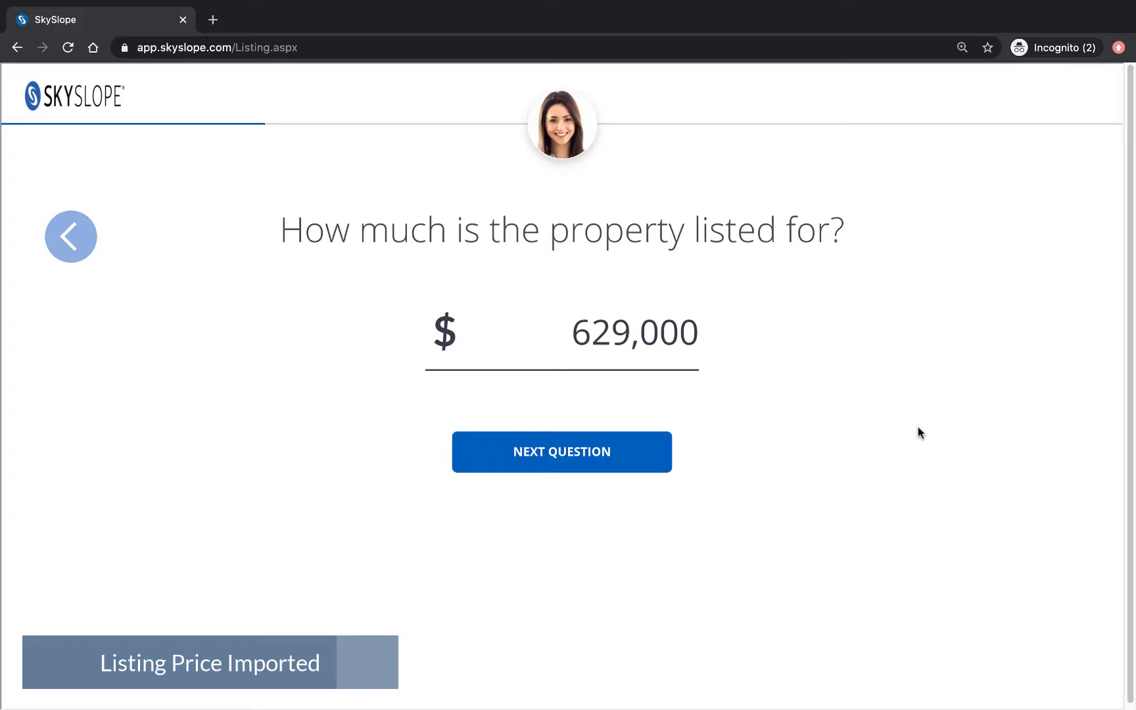
left_click(628, 463)
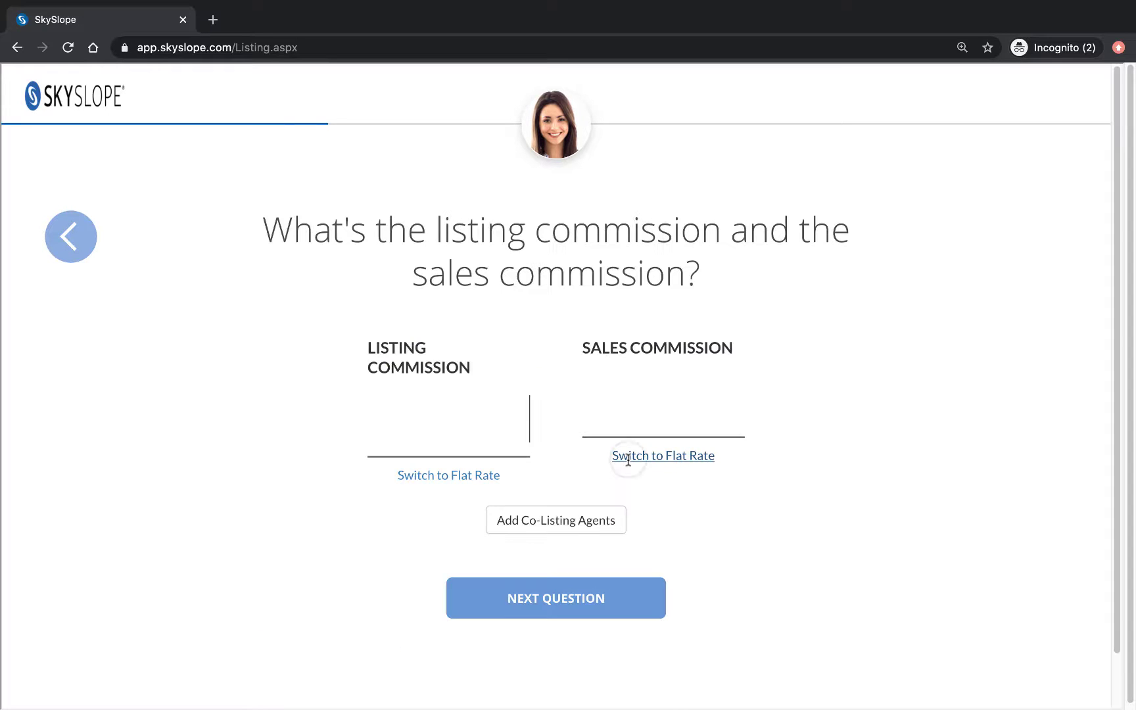
type("3")
key("Tab")
type("3")
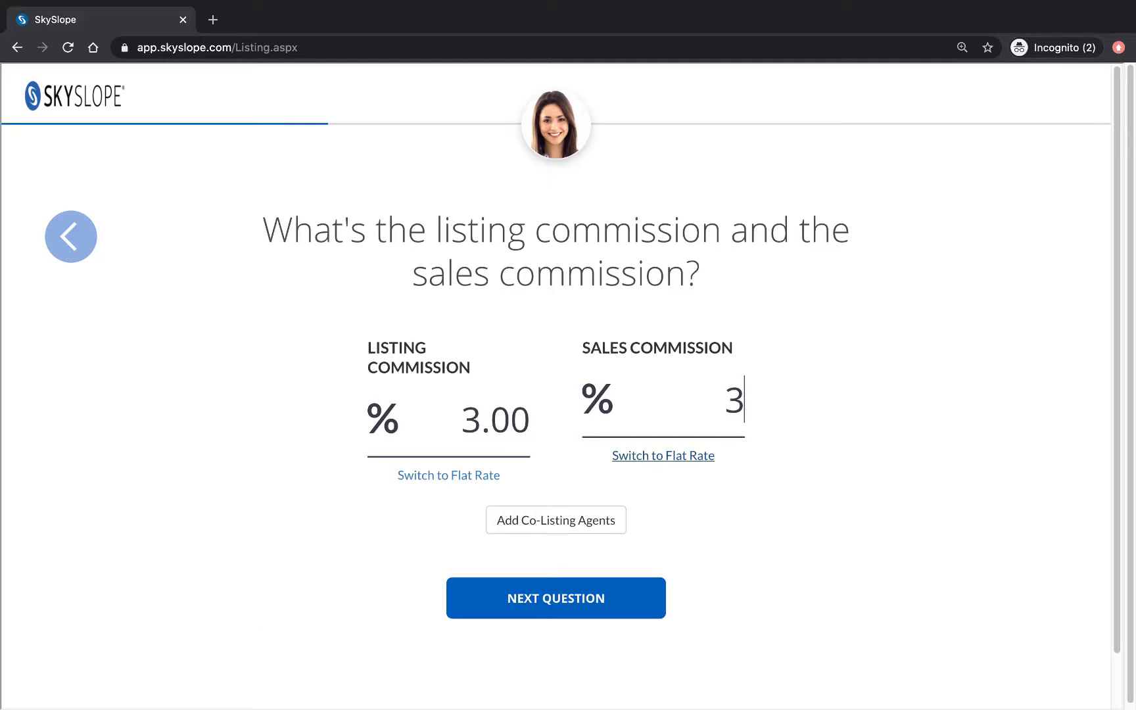
key("Tab")
key("Tab")
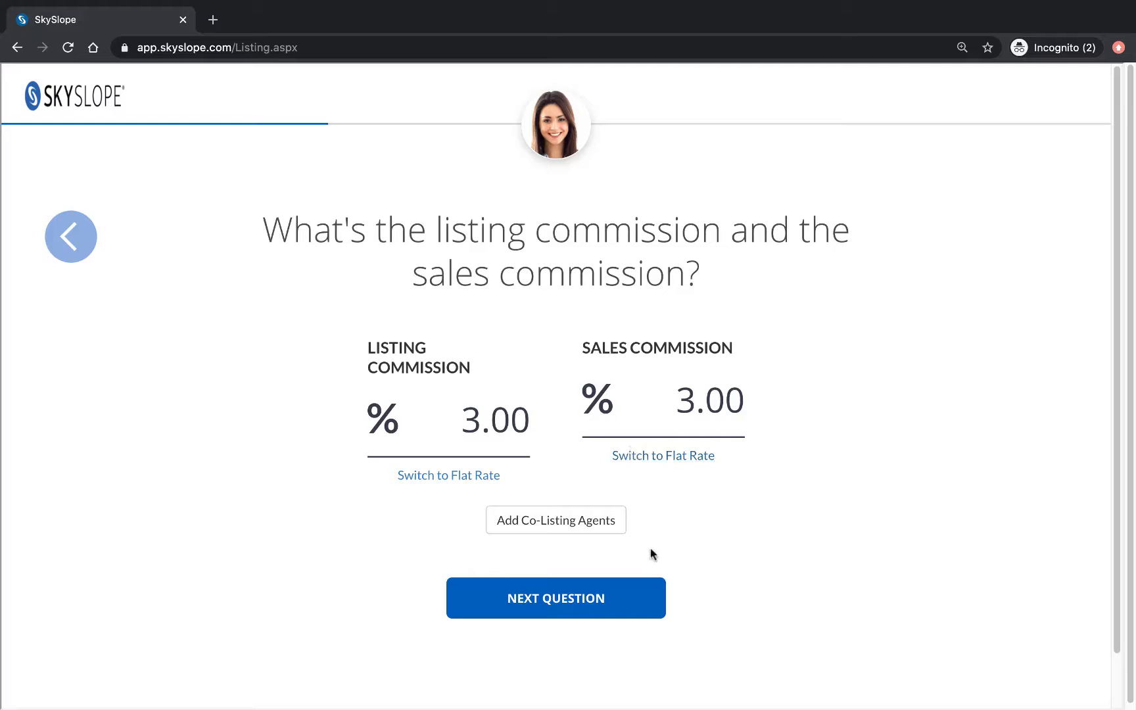
left_click(650, 593)
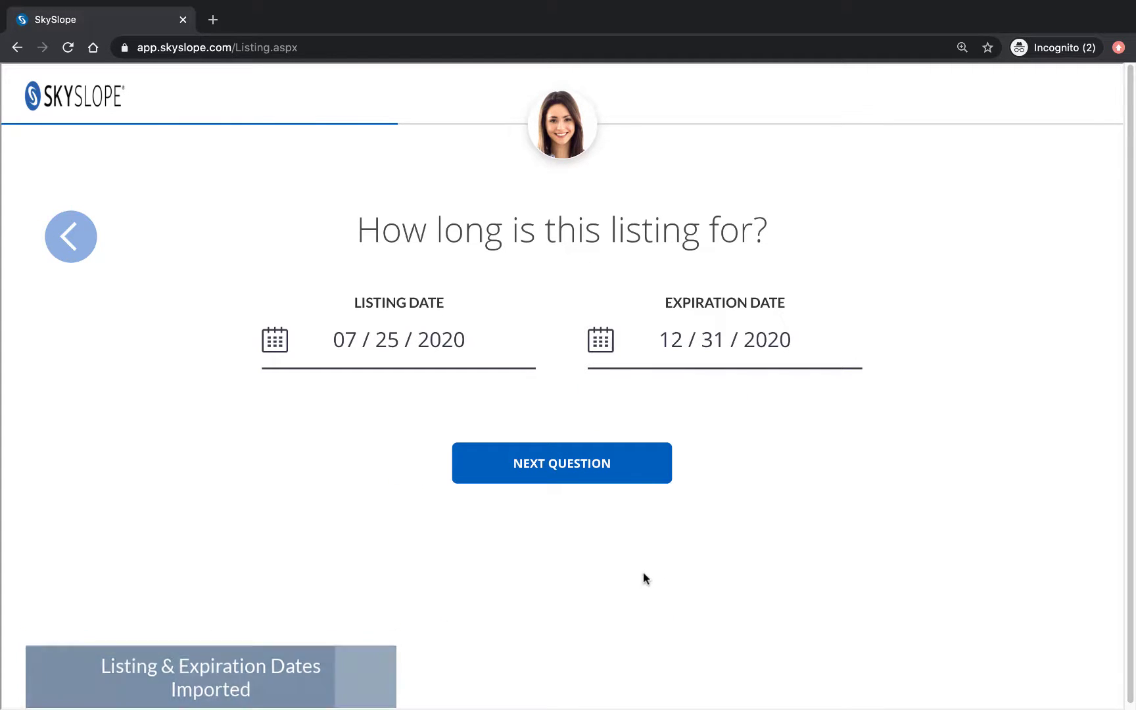
Step: Keep the imported dates and 1995 year built, and set the source to Personal Referral
left_click(634, 471)
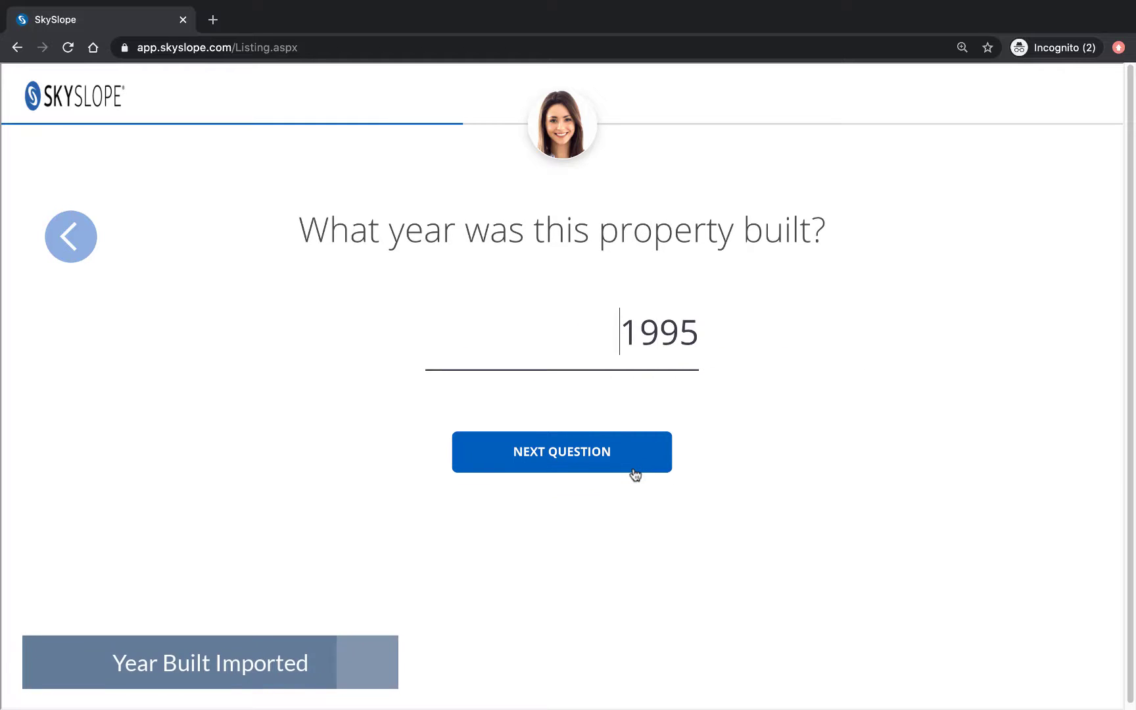
left_click(633, 472)
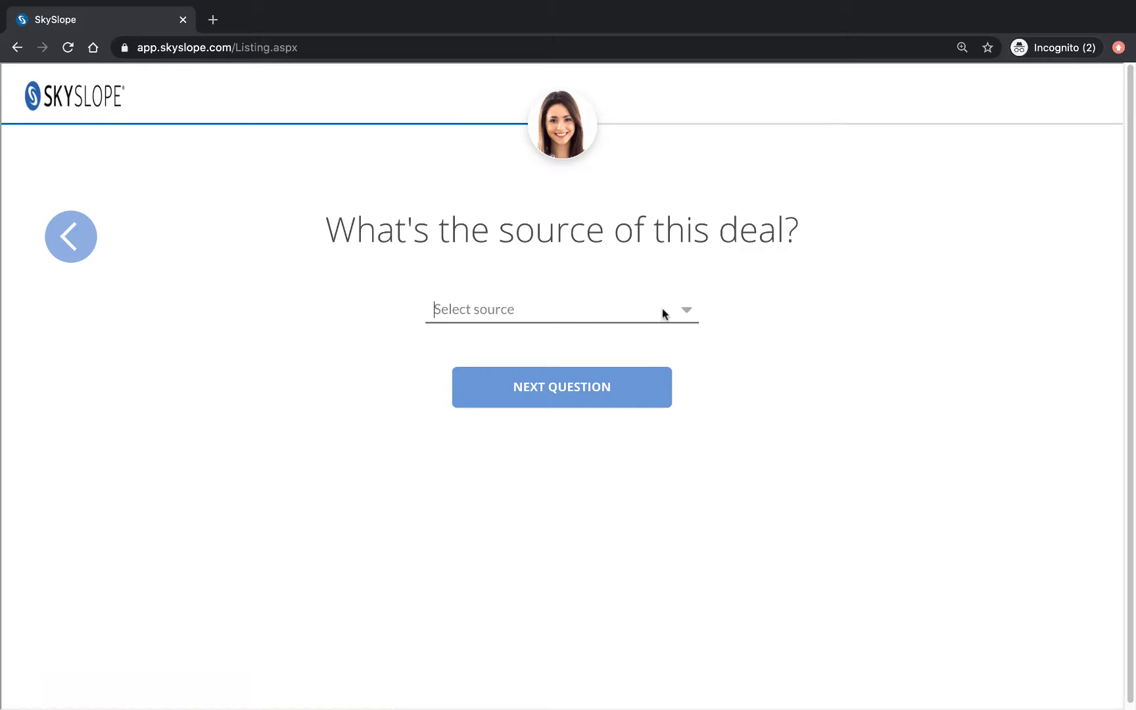
left_click(683, 309)
left_click(623, 433)
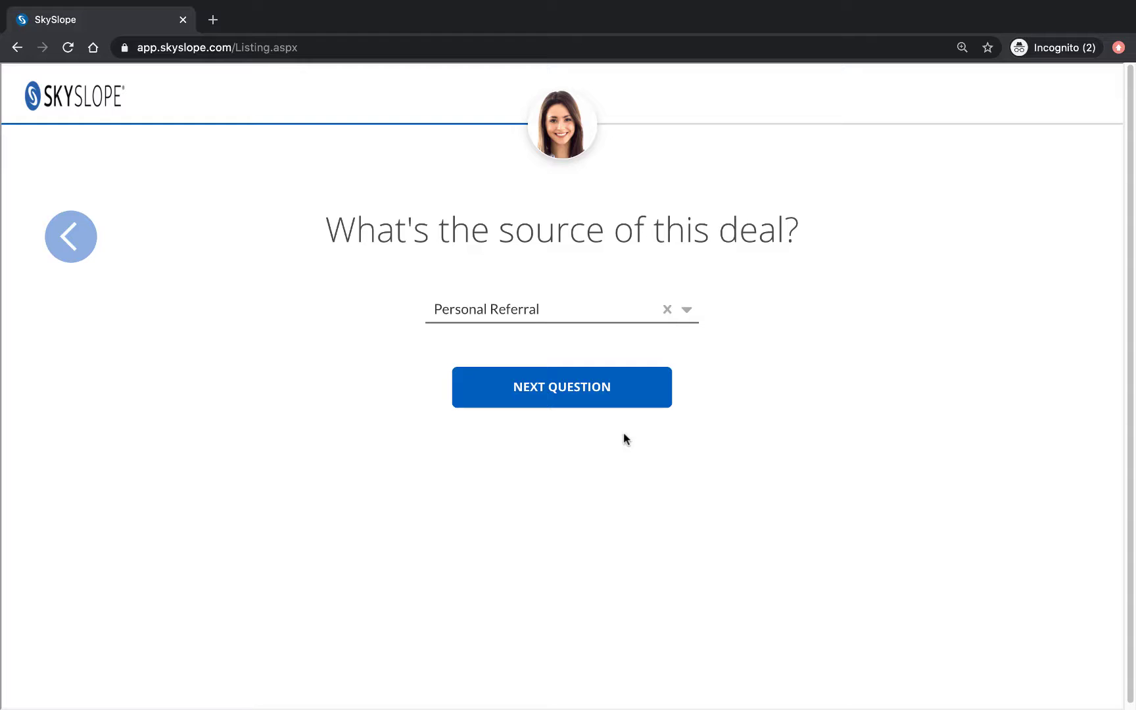
left_click(634, 394)
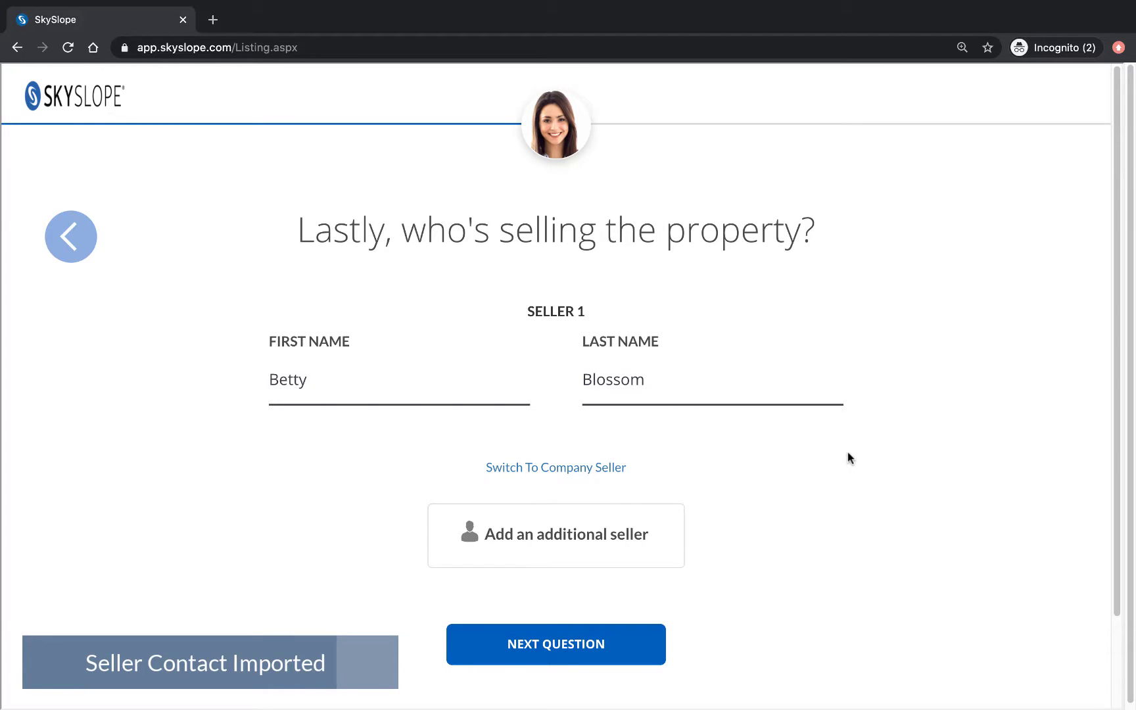
left_click(652, 648)
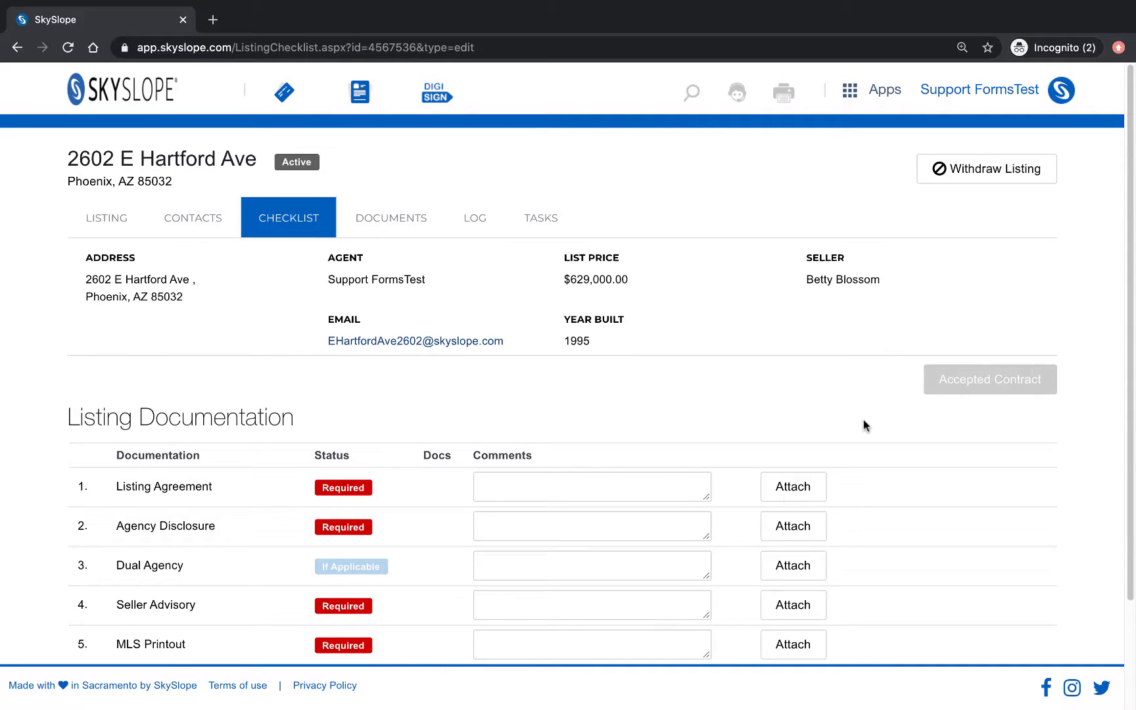
Step: Show the listing's Documents tab with the three imported forms, including Cover Sheet - AAR.pdf
left_click(404, 223)
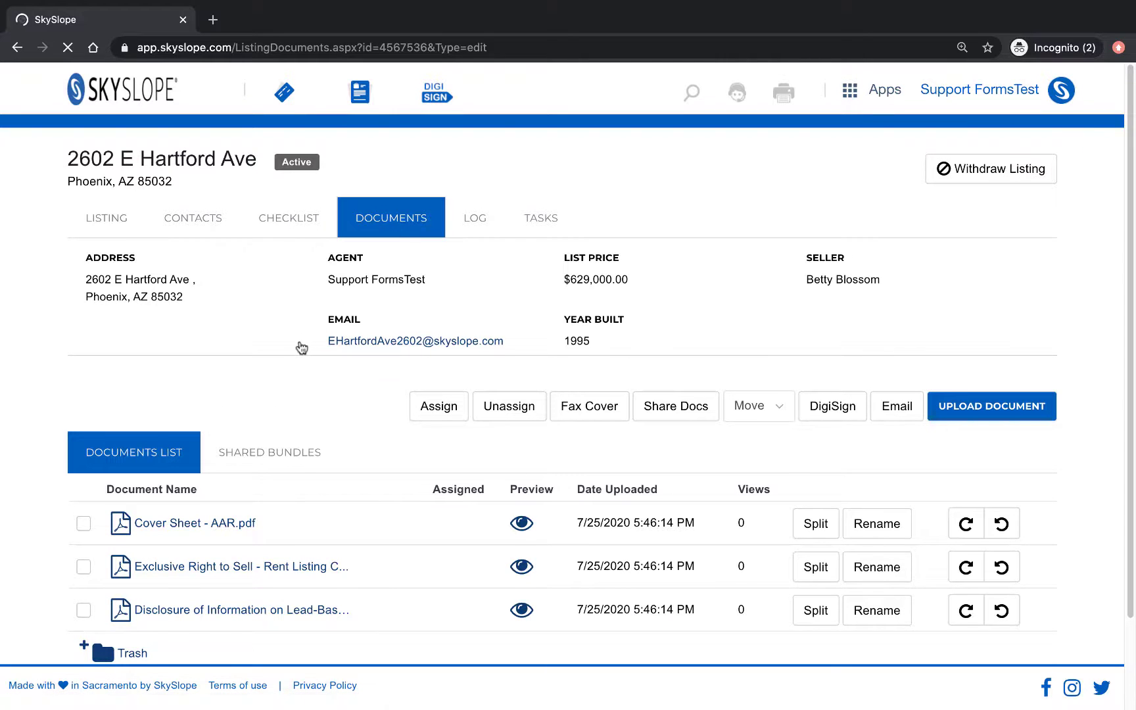
scroll(301, 347, "down", 2)
scroll(301, 346, "down", 2)
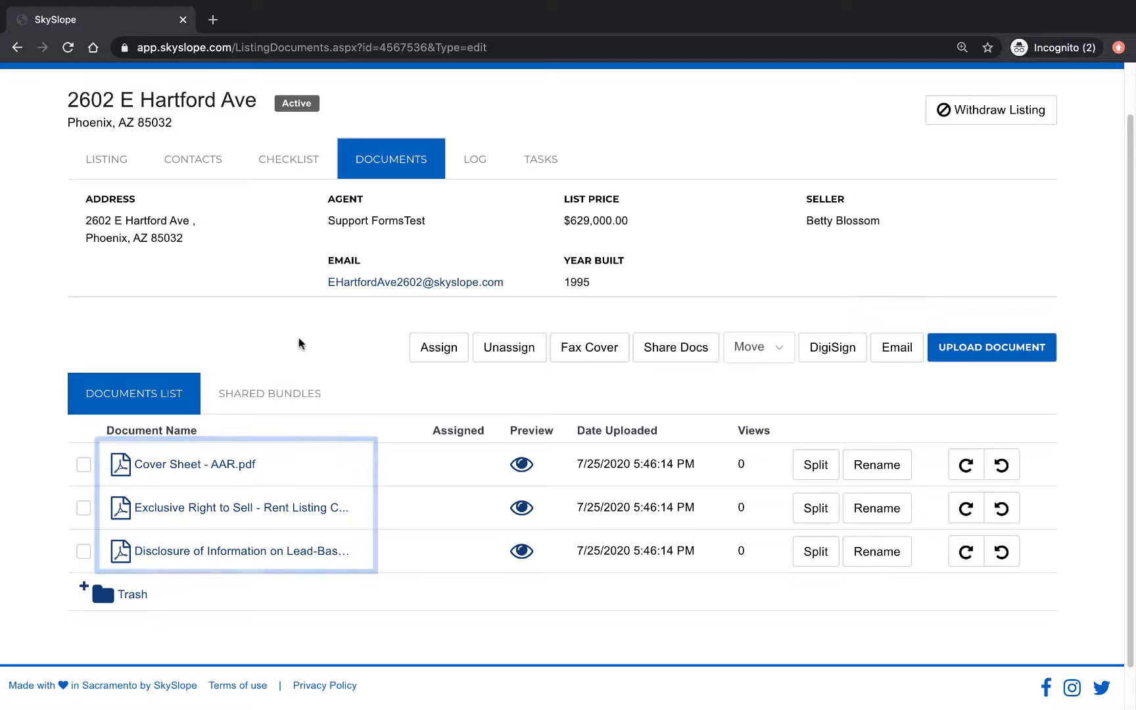
Step: Read the Exclusive Right to Sell PDF through the owner signature on page 7, then close it
left_click(284, 507)
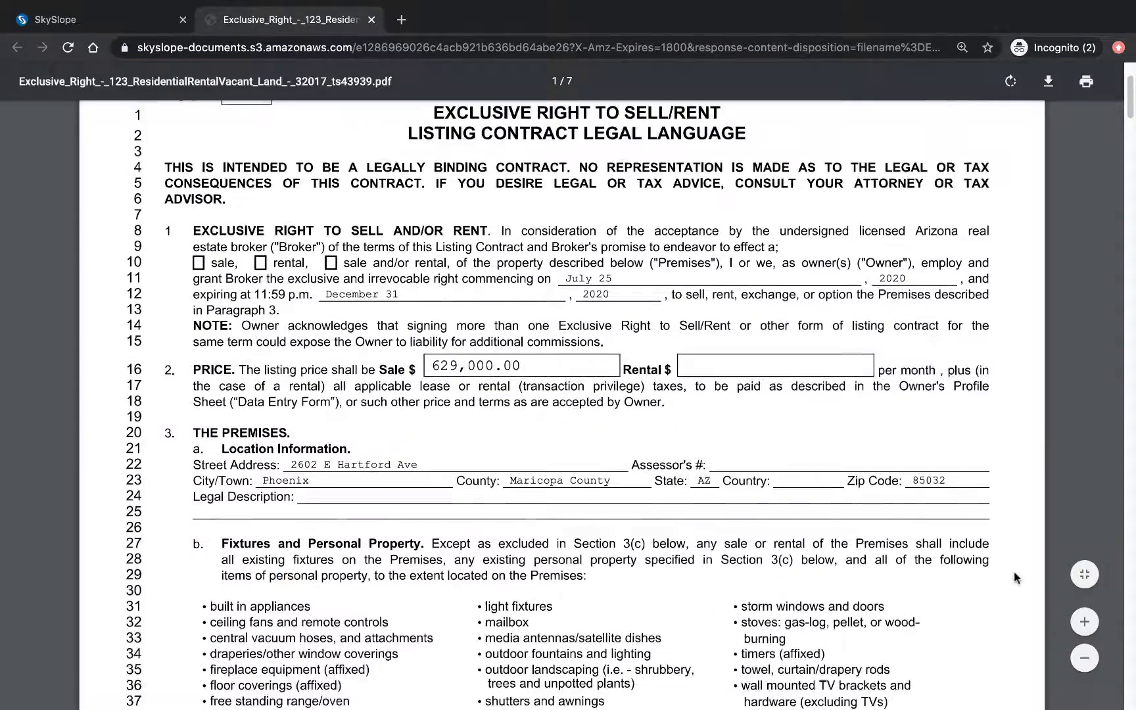
scroll(1009, 568, "down", 3)
scroll(1010, 570, "down", 7)
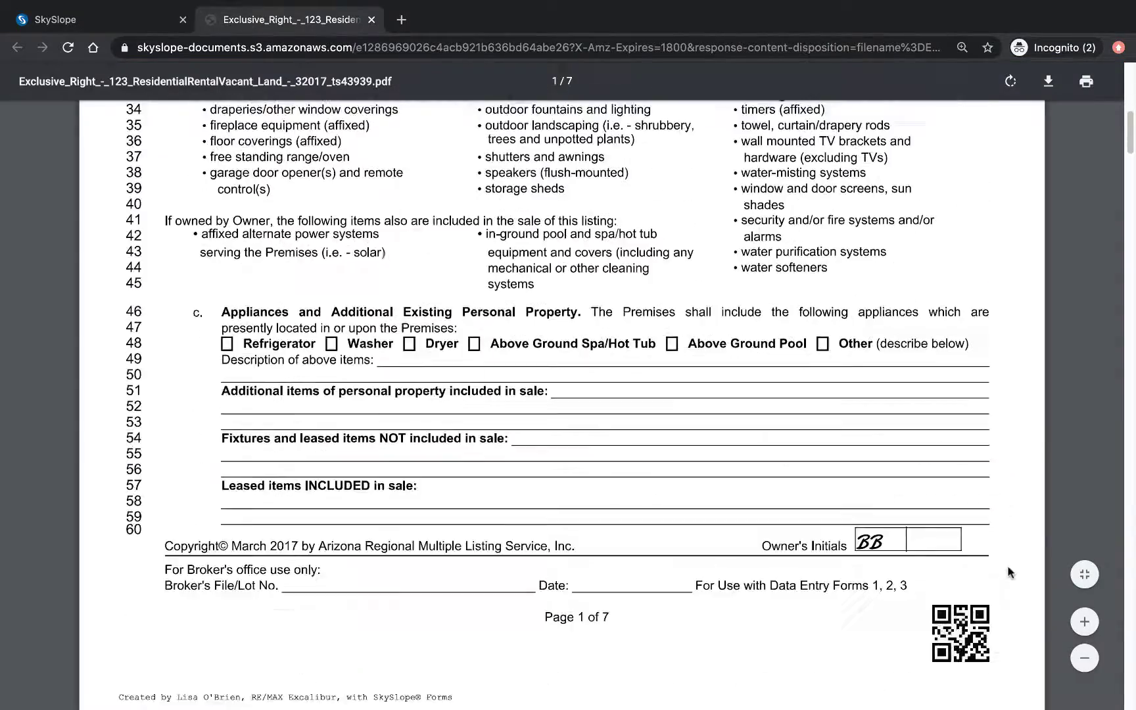
scroll(944, 560, "down", 20)
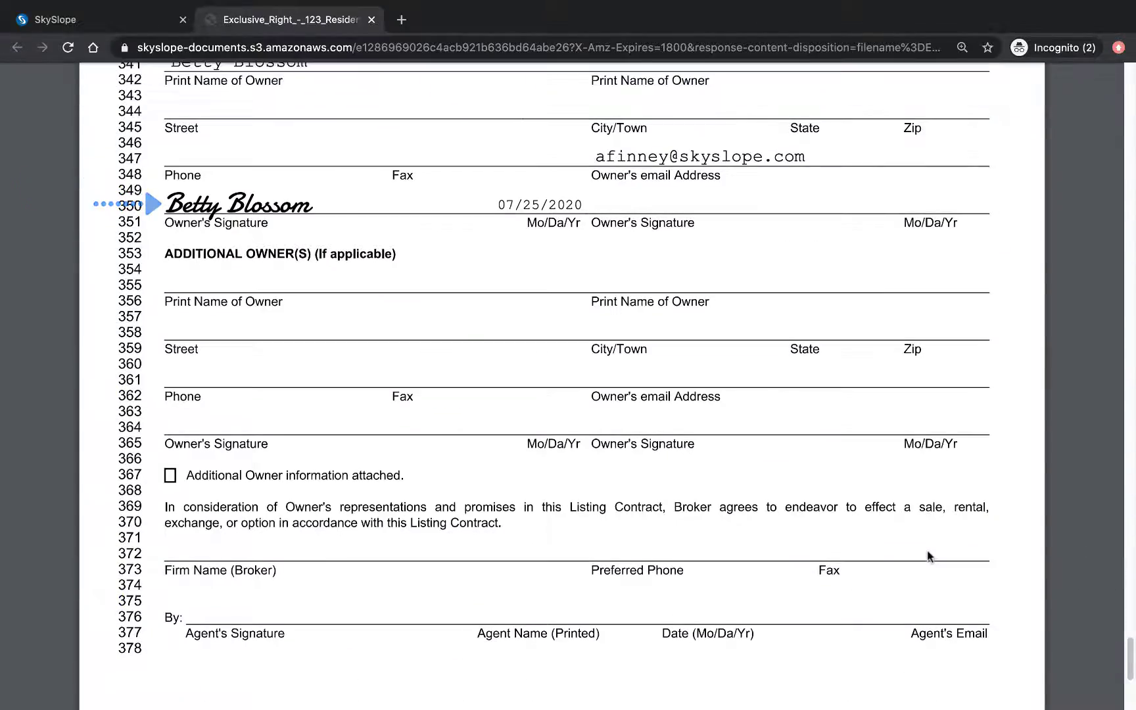
left_click(372, 20)
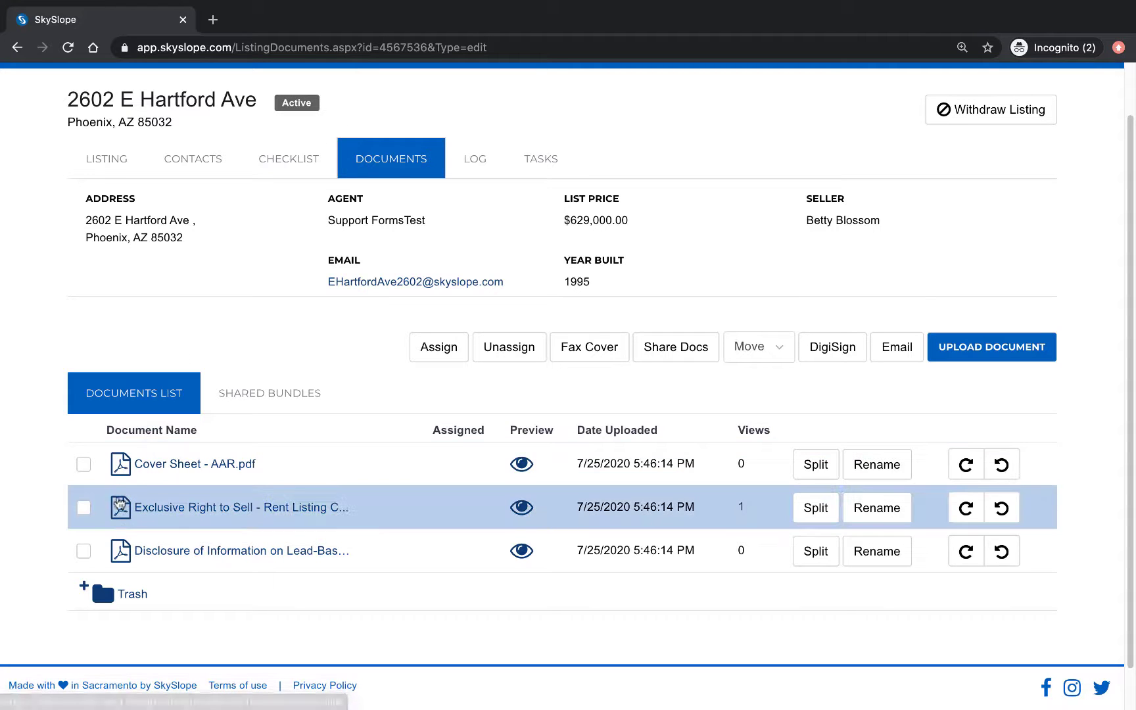
Step: Assign the Exclusive Right to Sell contract to the Listing Agreement item and view the checklist
left_click(82, 507)
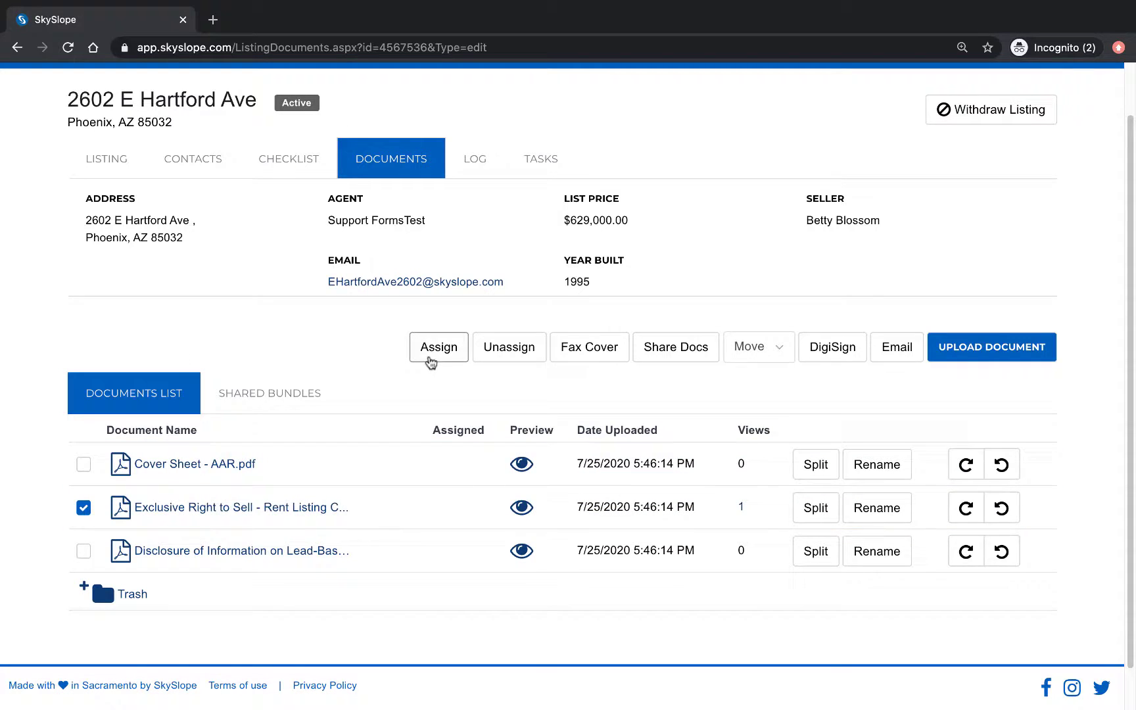
left_click(430, 358)
left_click(794, 391)
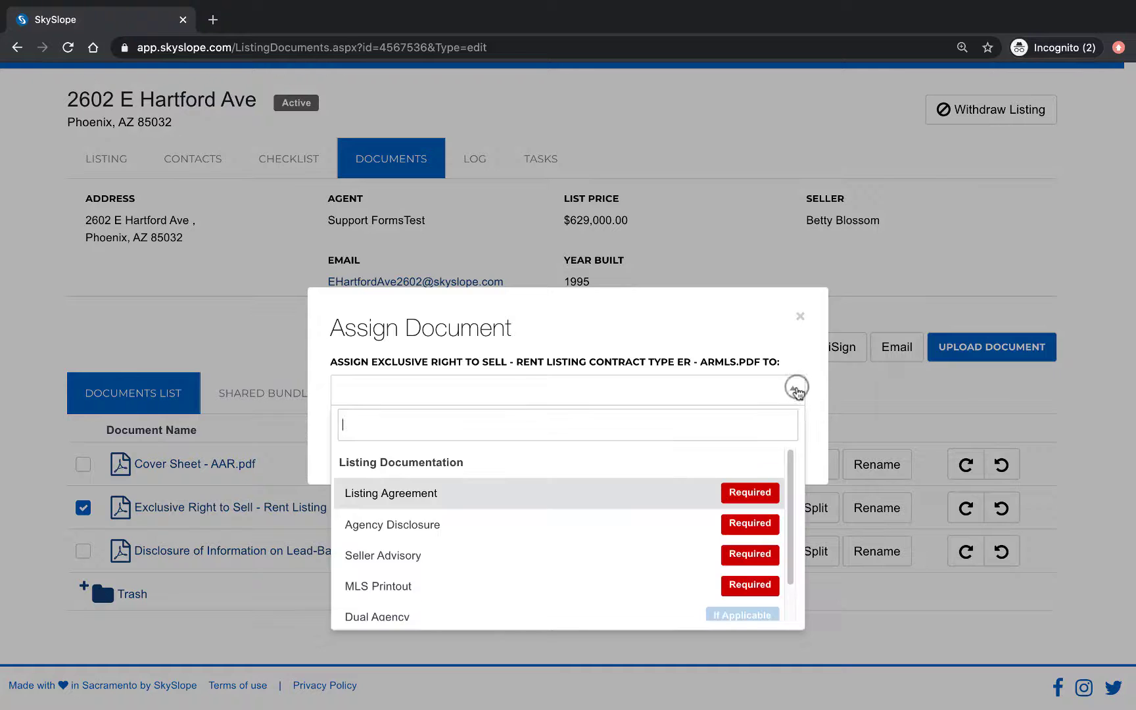
left_click(749, 422)
left_click(773, 467)
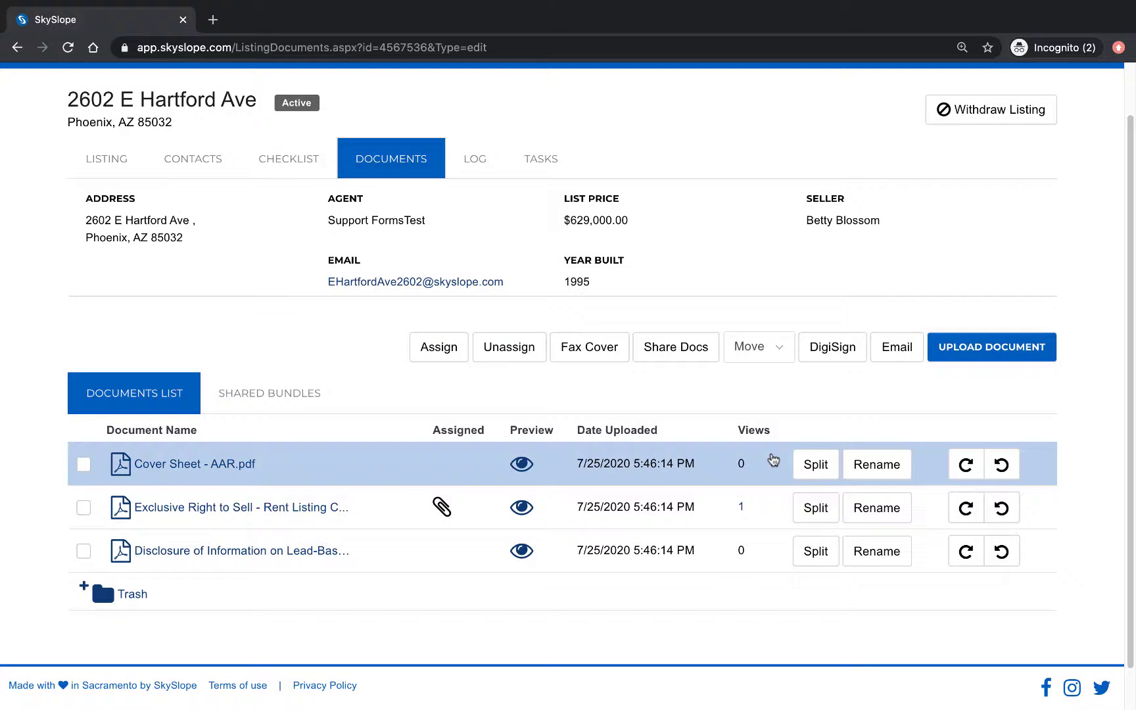
left_click(297, 166)
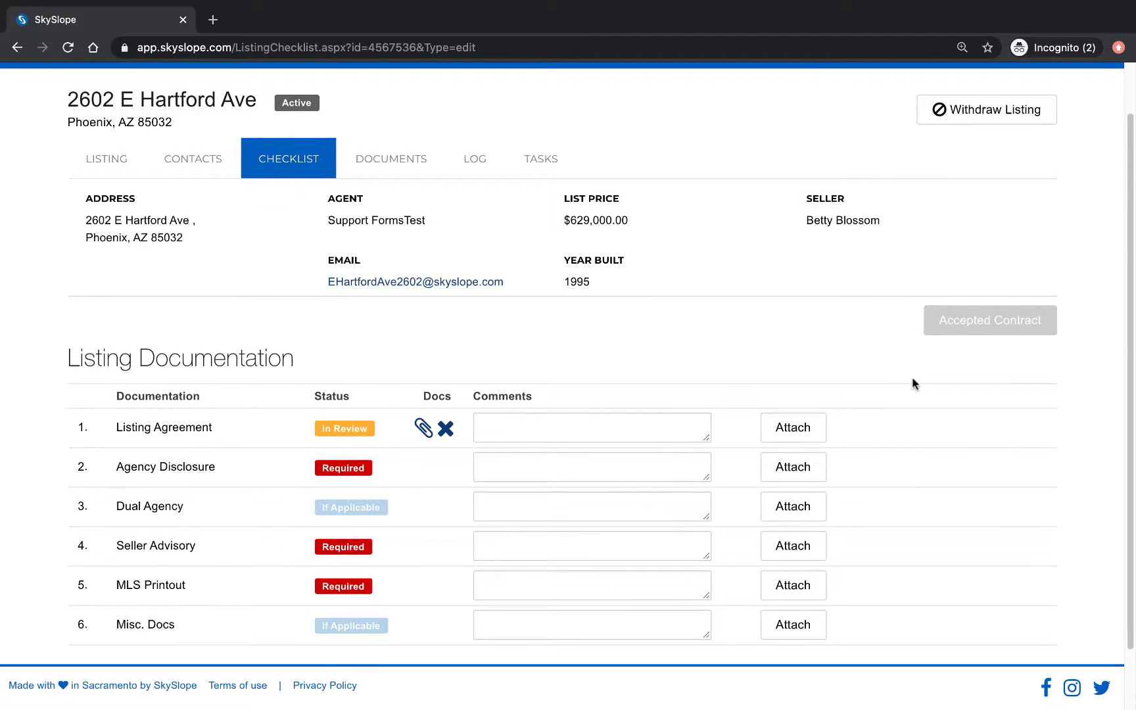
scroll(913, 379, "up", 2)
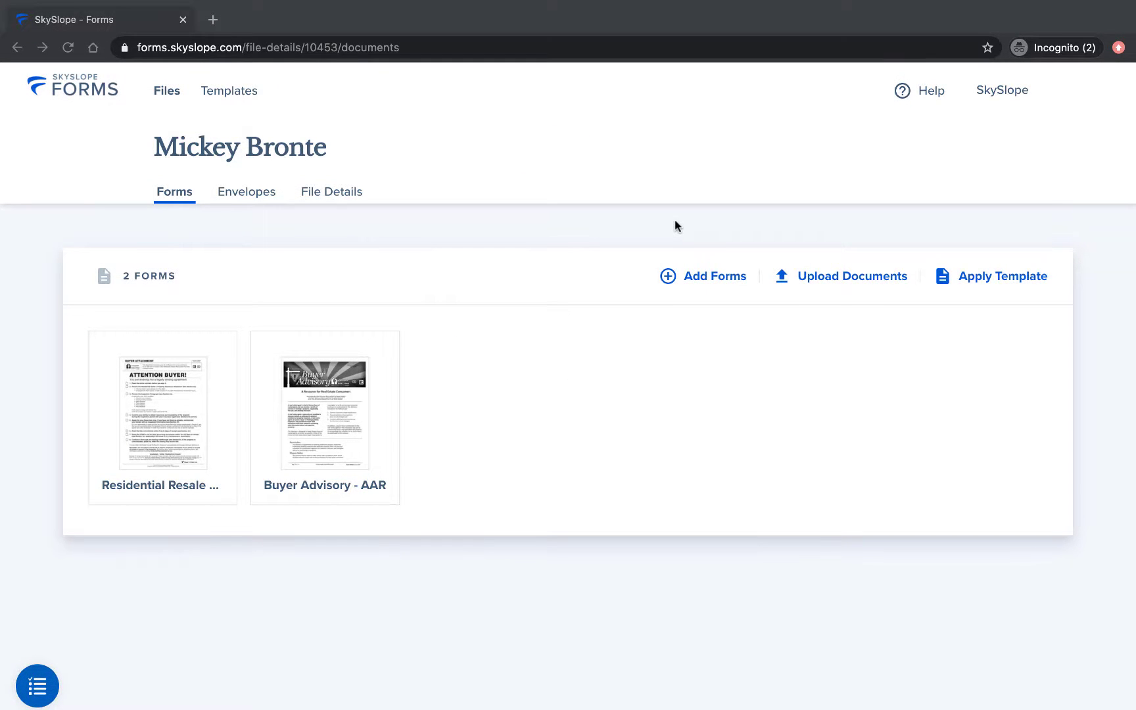
Step: Verify the buyer Forms file's envelope is Completed, then go back to the SkySlope home
left_click(675, 226)
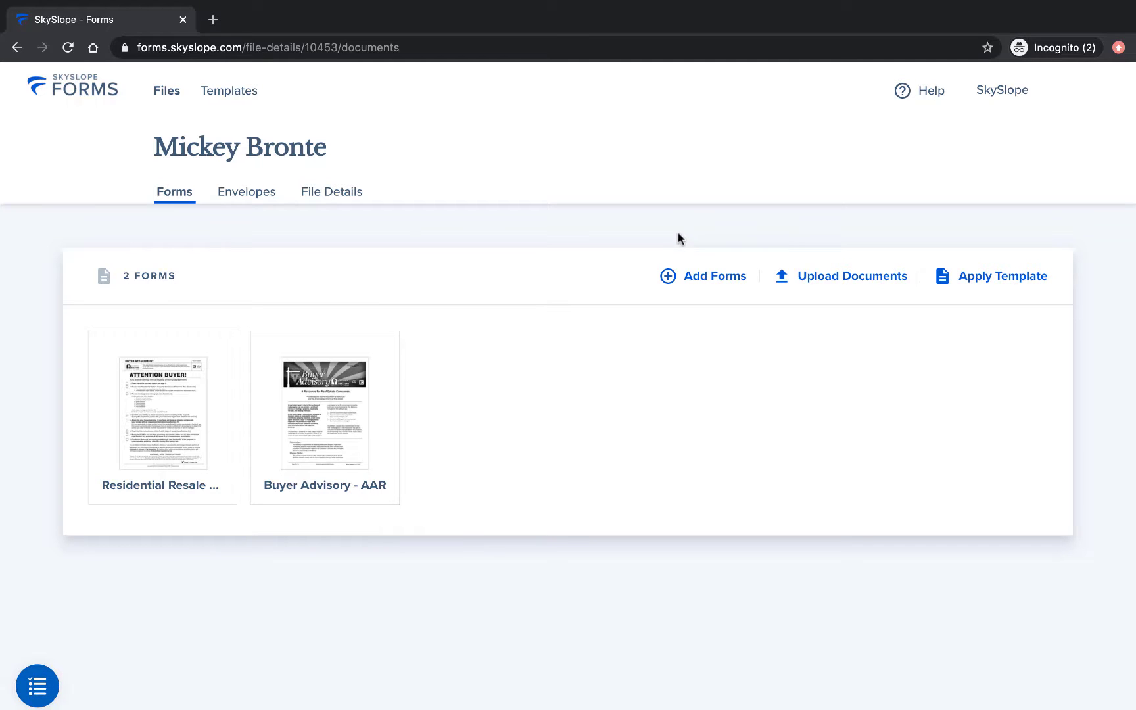
left_click(266, 199)
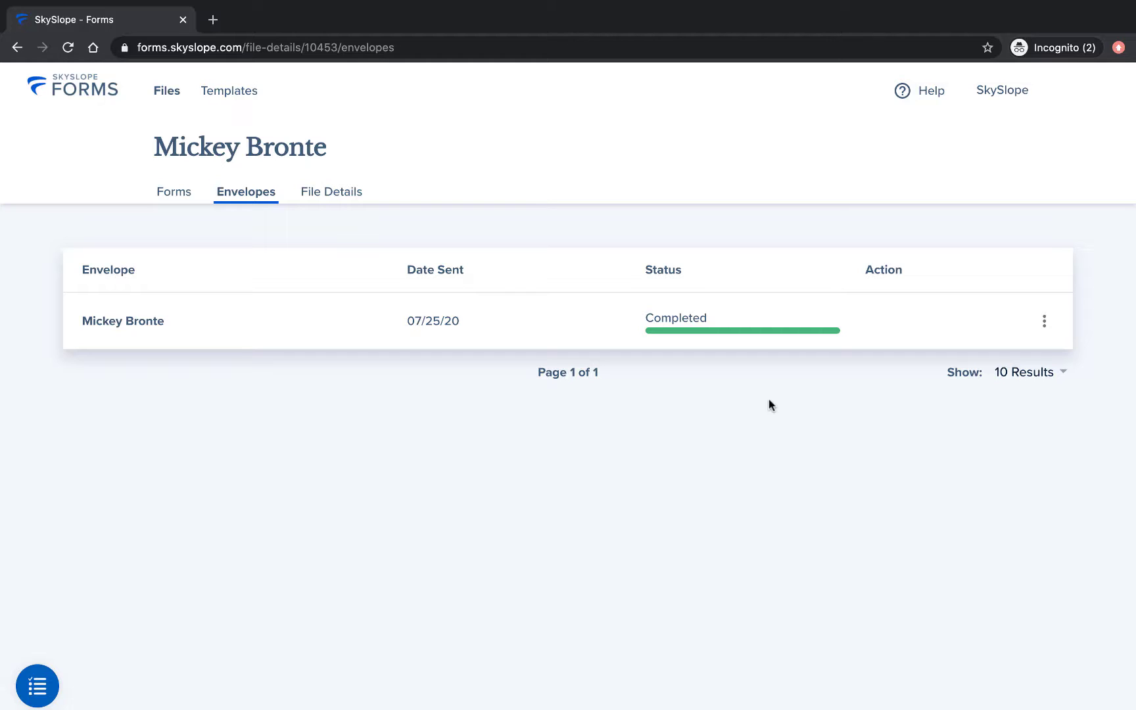
left_click(993, 93)
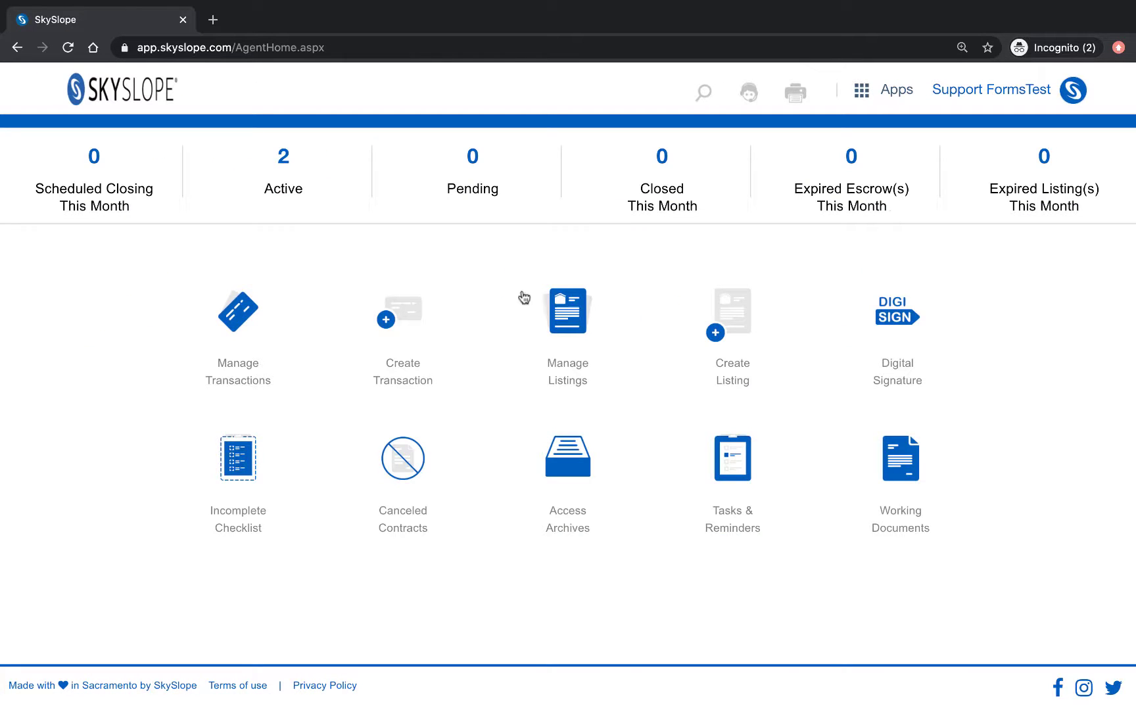
Step: Create a transaction prefilled from the buyer's SkySlope Forms file, including the $476,000.00 sale price
left_click(409, 311)
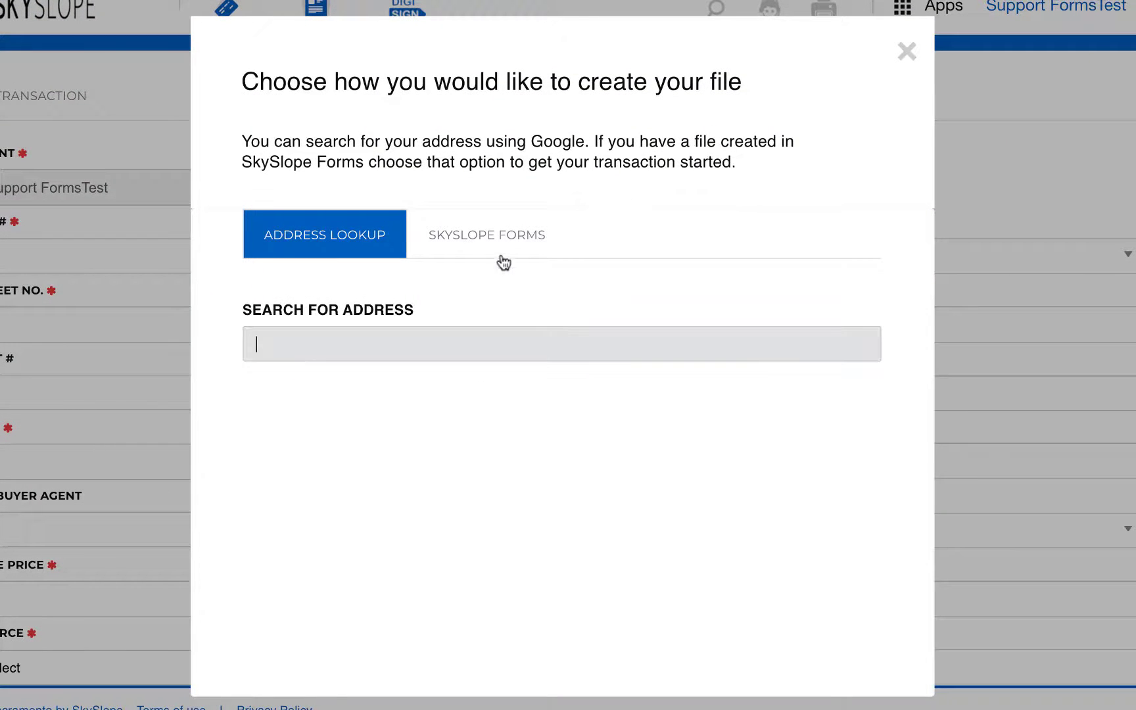
left_click(504, 235)
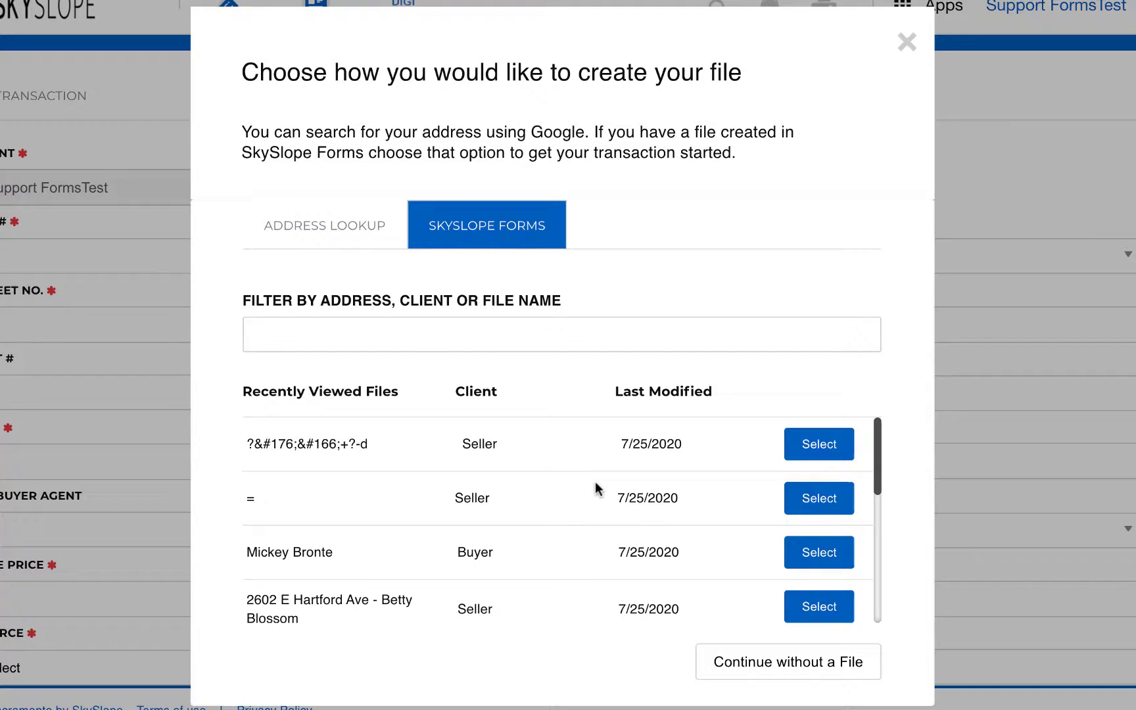
scroll(595, 482, "down", 3)
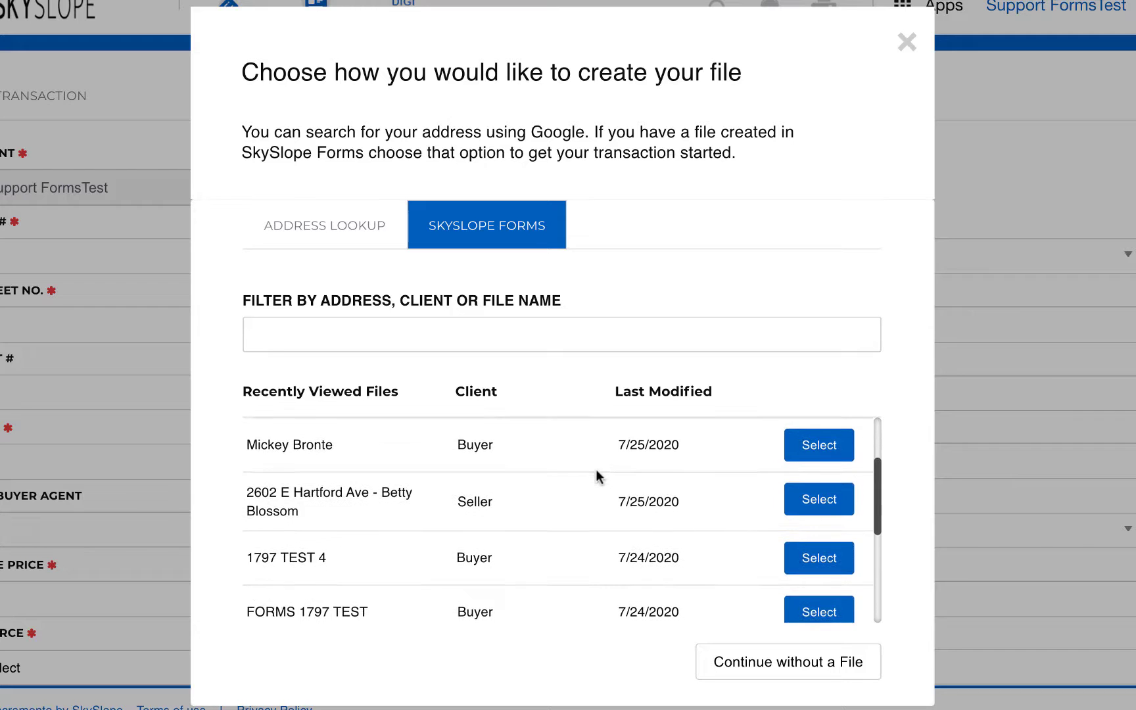
left_click(810, 445)
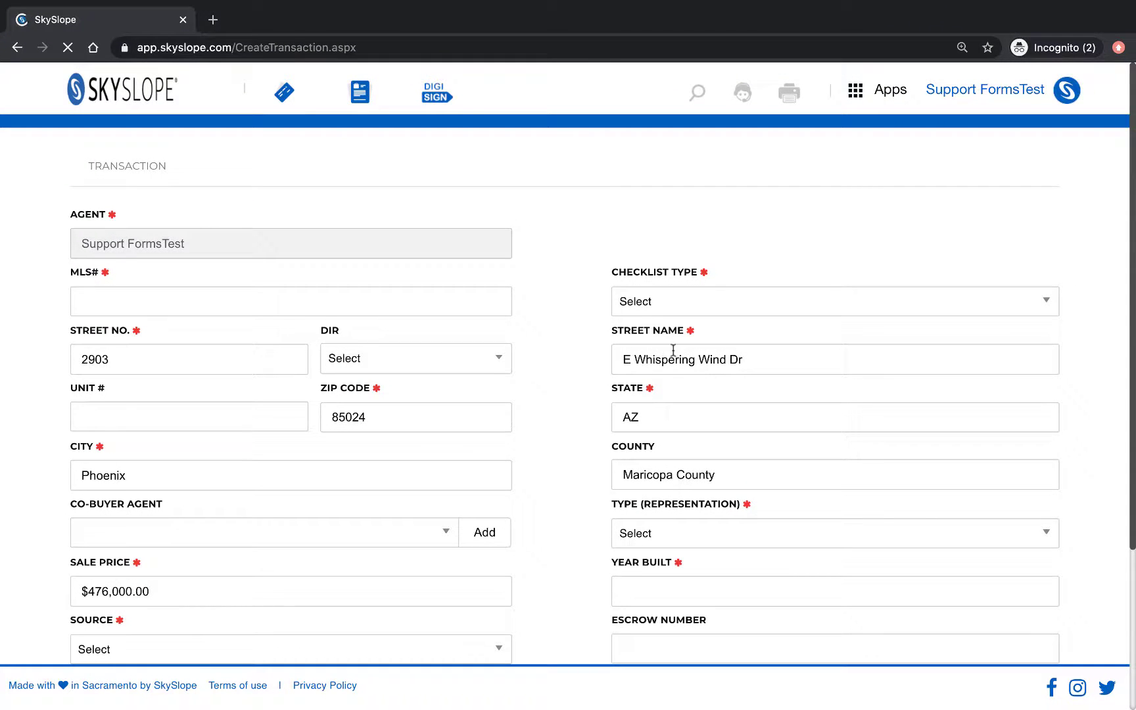
Step: Set the checklist type to Traditional Sale and representation to Purchase / Tenant
scroll(547, 254, "down", 3)
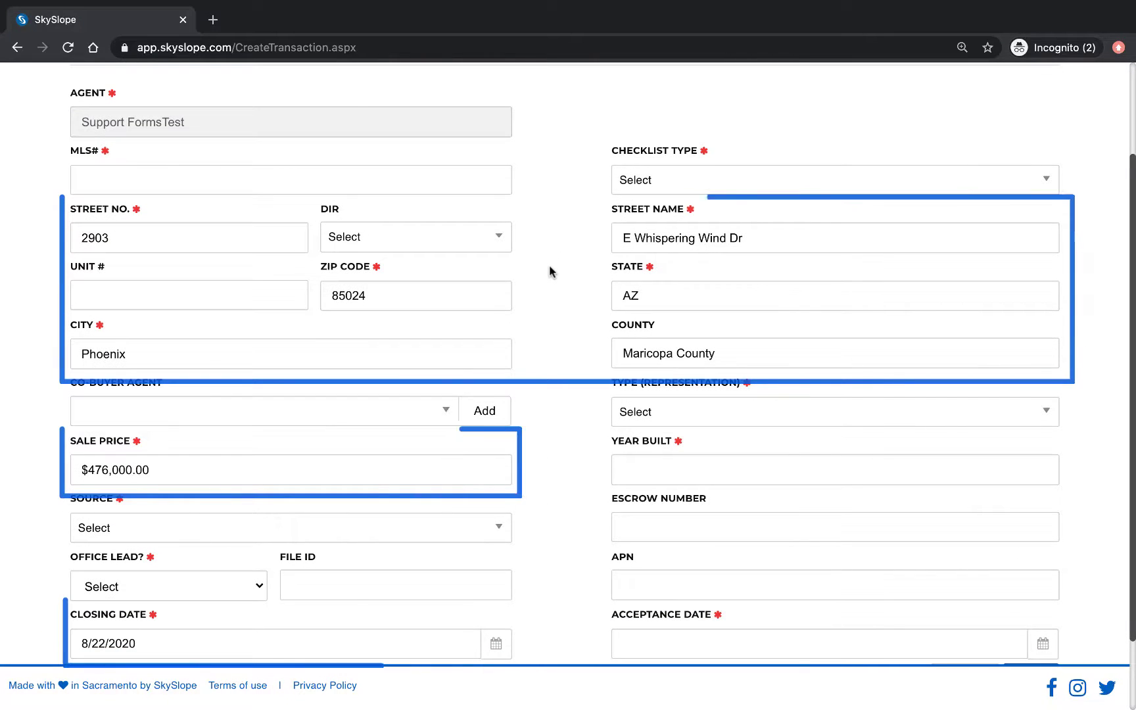
scroll(578, 246, "down", 1)
left_click(755, 168)
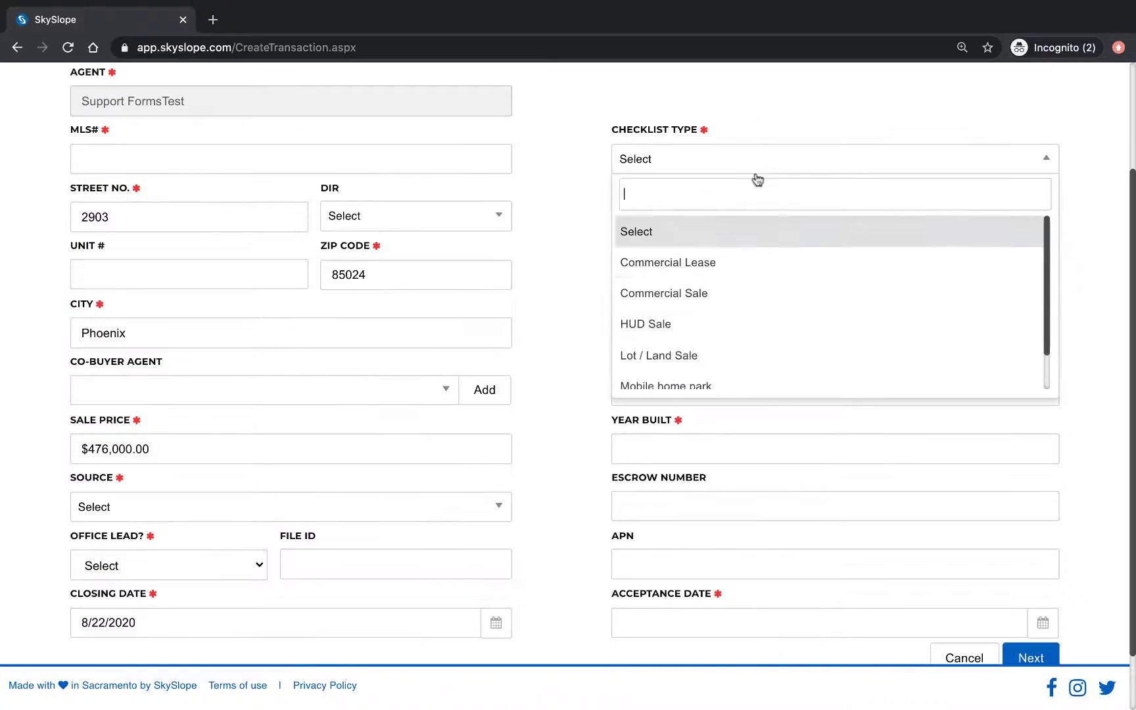
scroll(729, 329, "down", 1)
left_click(728, 378)
left_click(716, 395)
left_click(720, 493)
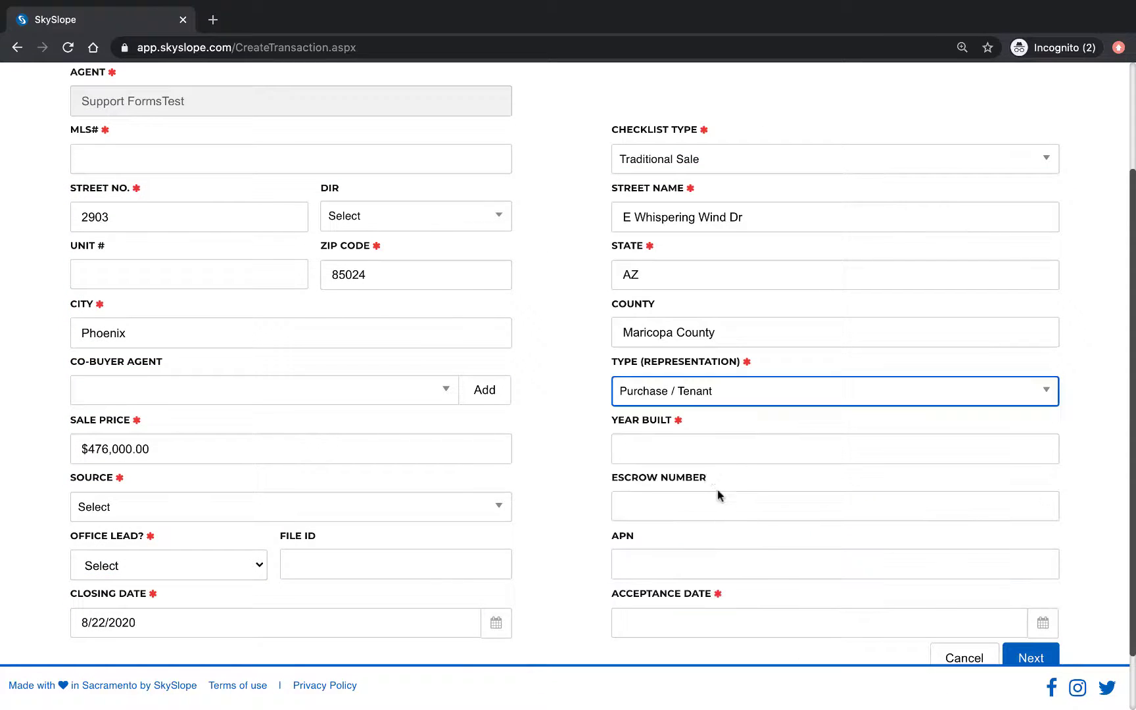
Step: Enter year built 1988, source Advertisement, office lead No, and save the transaction
left_click(684, 448)
left_click(677, 483)
left_click(498, 507)
left_click(116, 387)
left_click(169, 566)
left_click(92, 583)
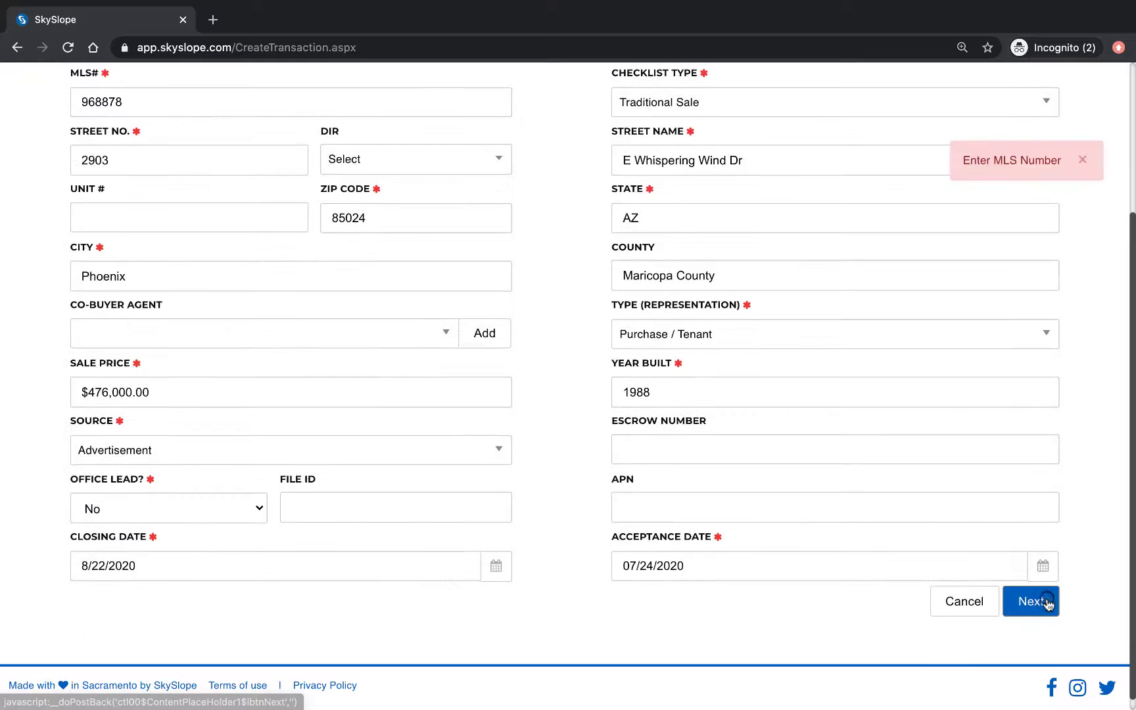
left_click(1031, 602)
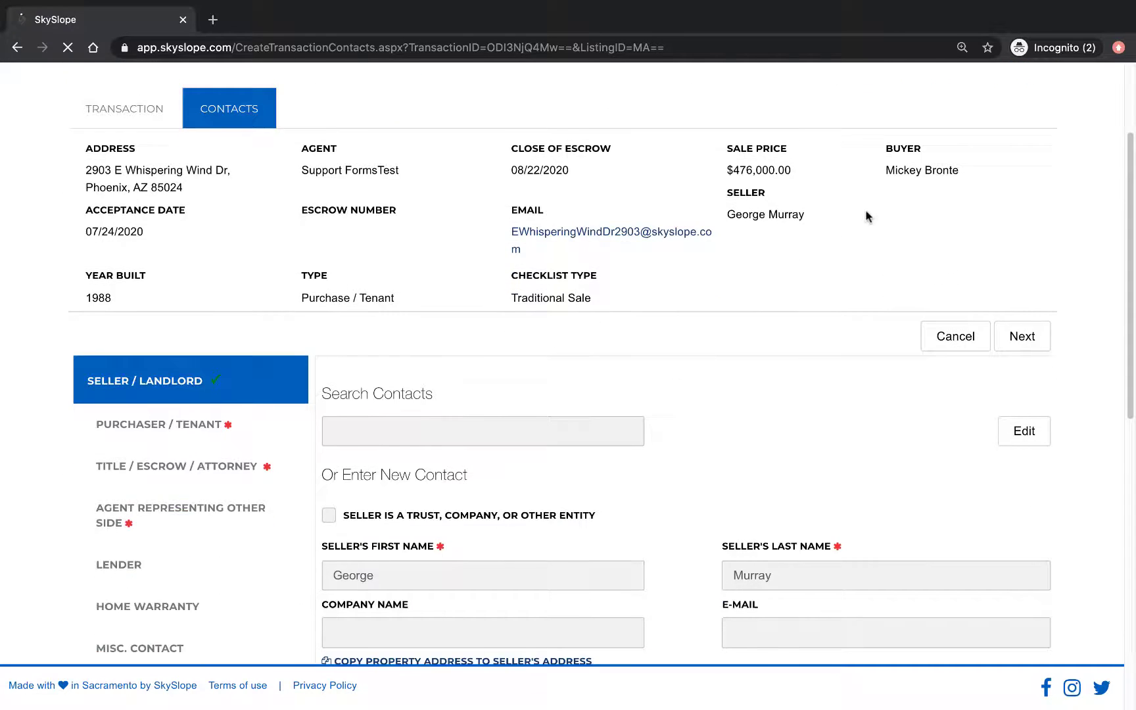
Step: Save the buyer contact with its phone number filled in
scroll(825, 368, "down", 5)
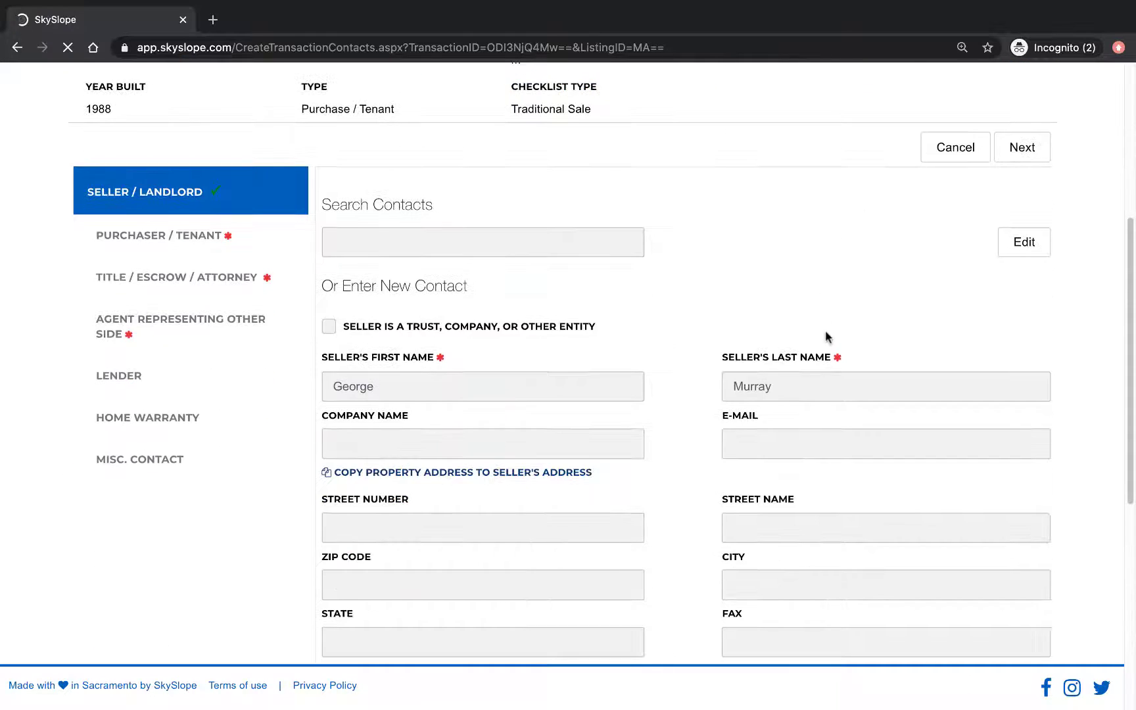
left_click(153, 227)
left_click(406, 564)
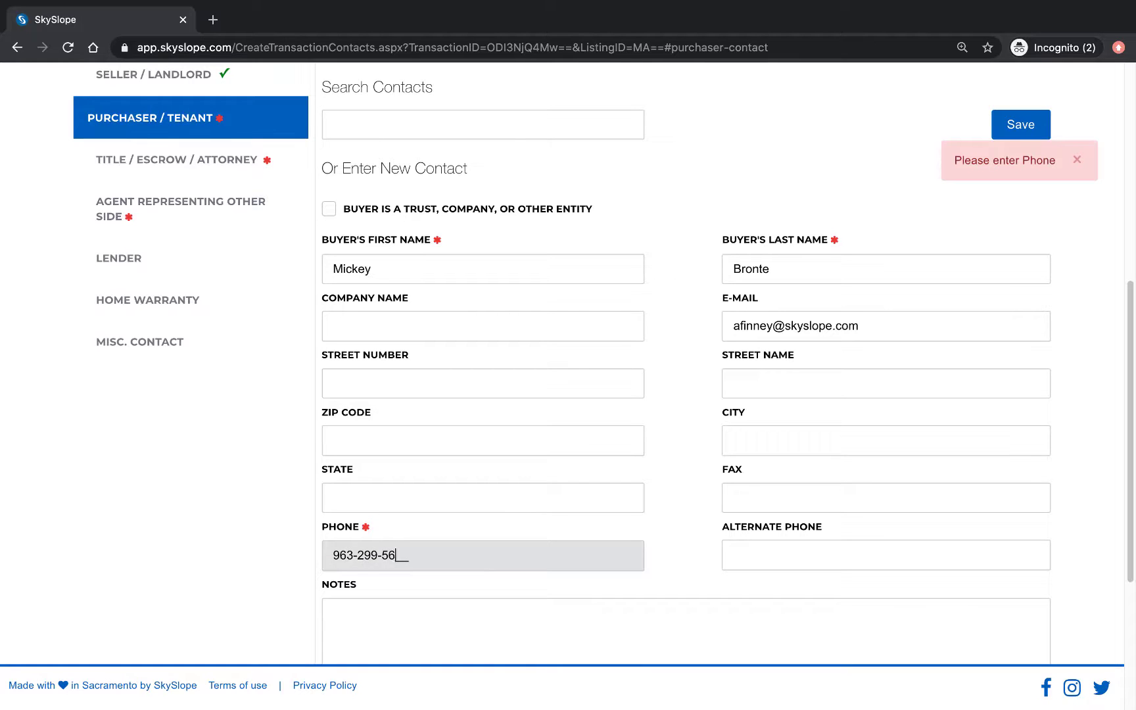
left_click(1076, 161)
Step: Save the Harrison Title closing officer contact with a phone number
left_click(1023, 126)
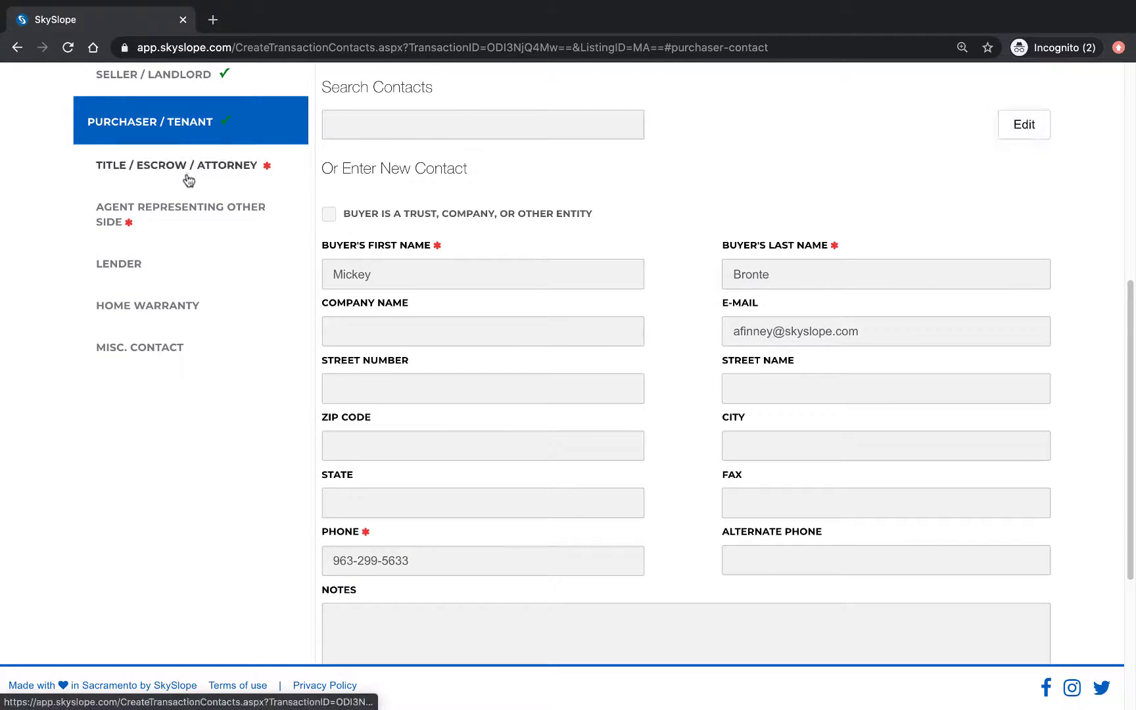
left_click(186, 174)
left_click(468, 514)
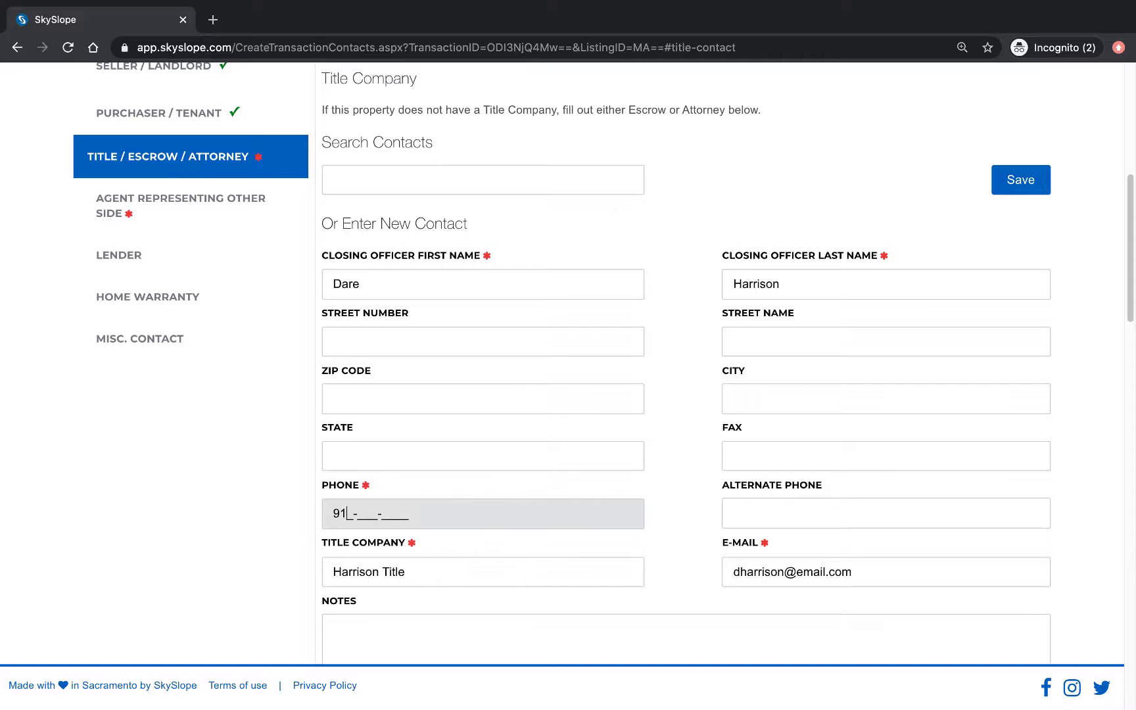
left_click(1038, 182)
Step: Save the EZ Realty co-broker agent contact with a phone number
left_click(257, 205)
left_click(509, 457)
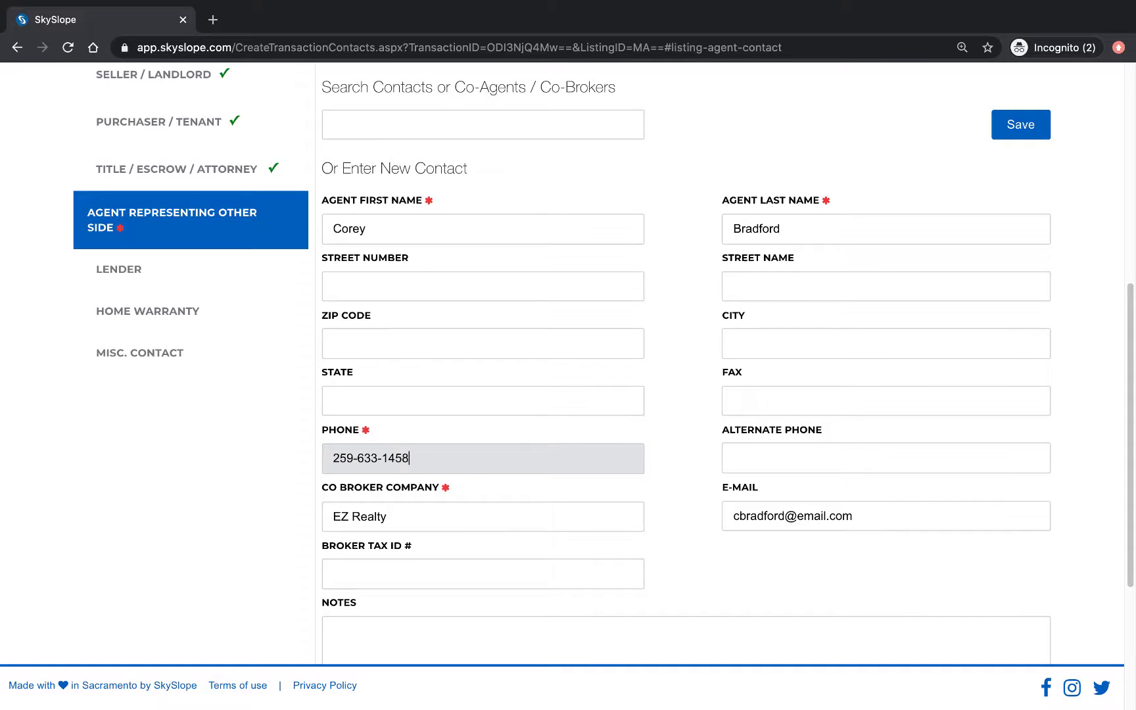
left_click(1021, 125)
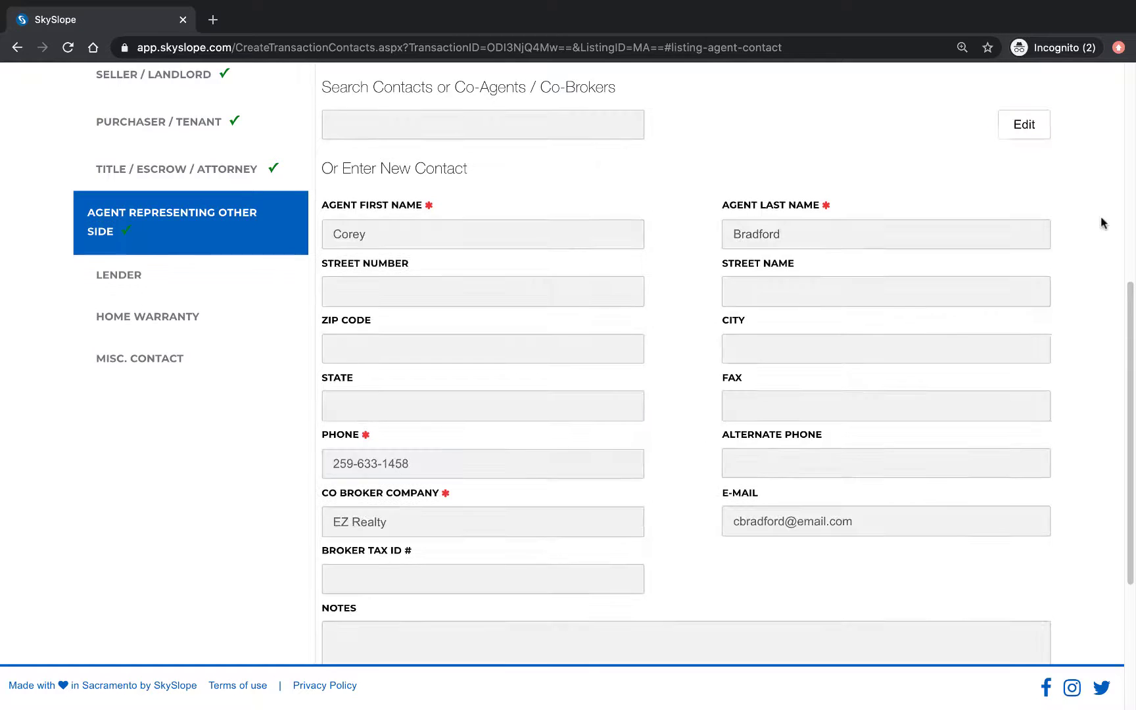
scroll(1078, 195, "up", 10)
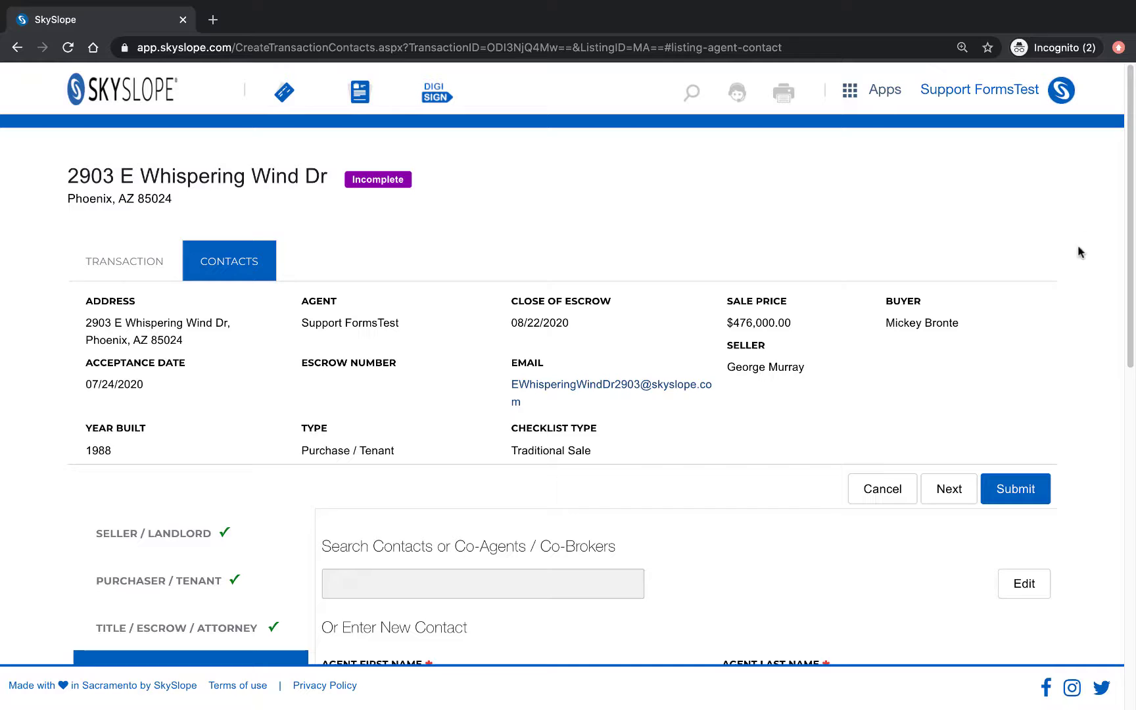
Step: Submit the contacts, enter a 3.00 sale commission percentage, and submit it
left_click(1012, 489)
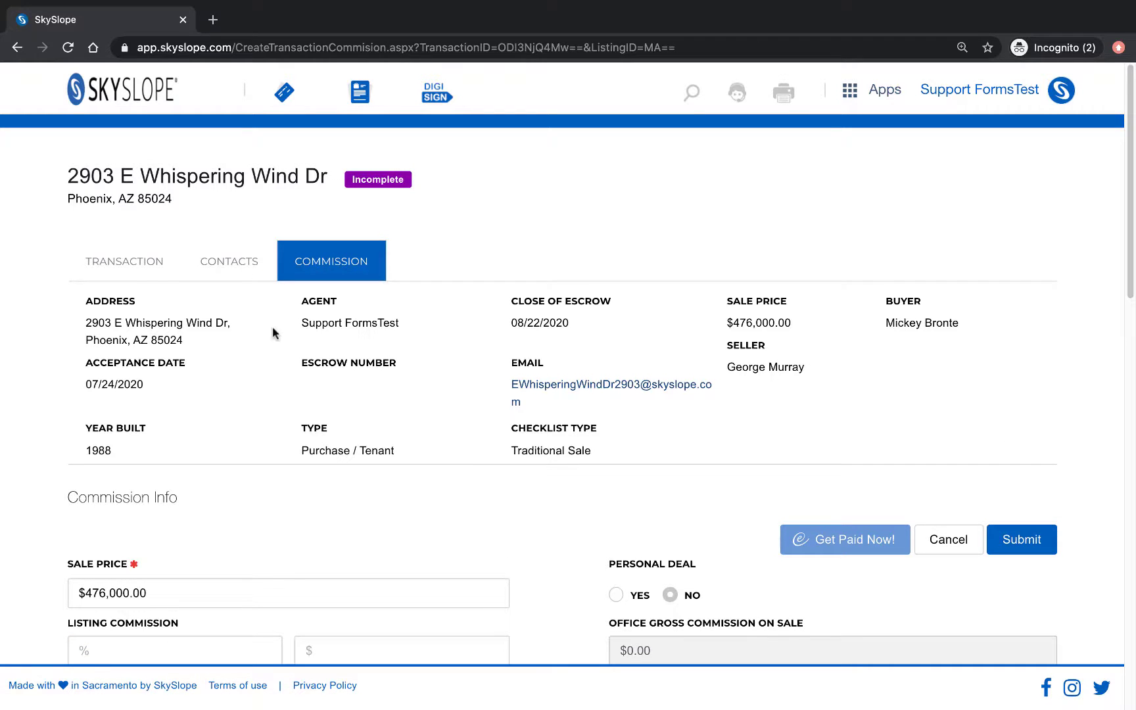
scroll(624, 478, "down", 4)
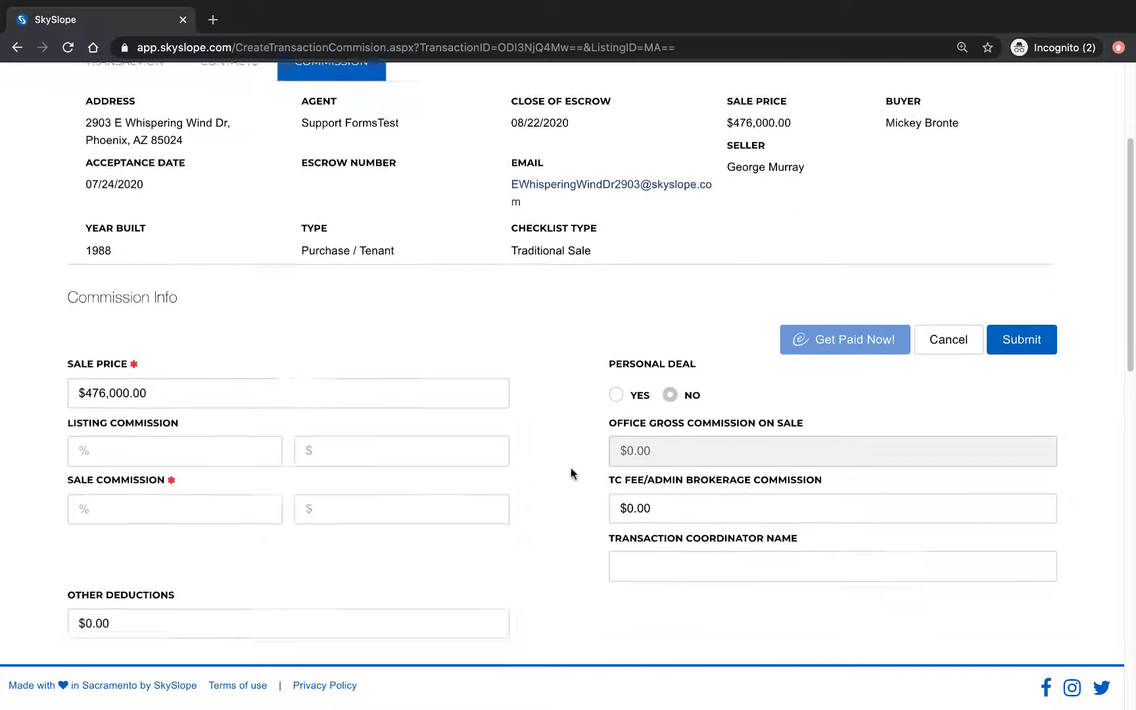
left_click(244, 450)
type("3")
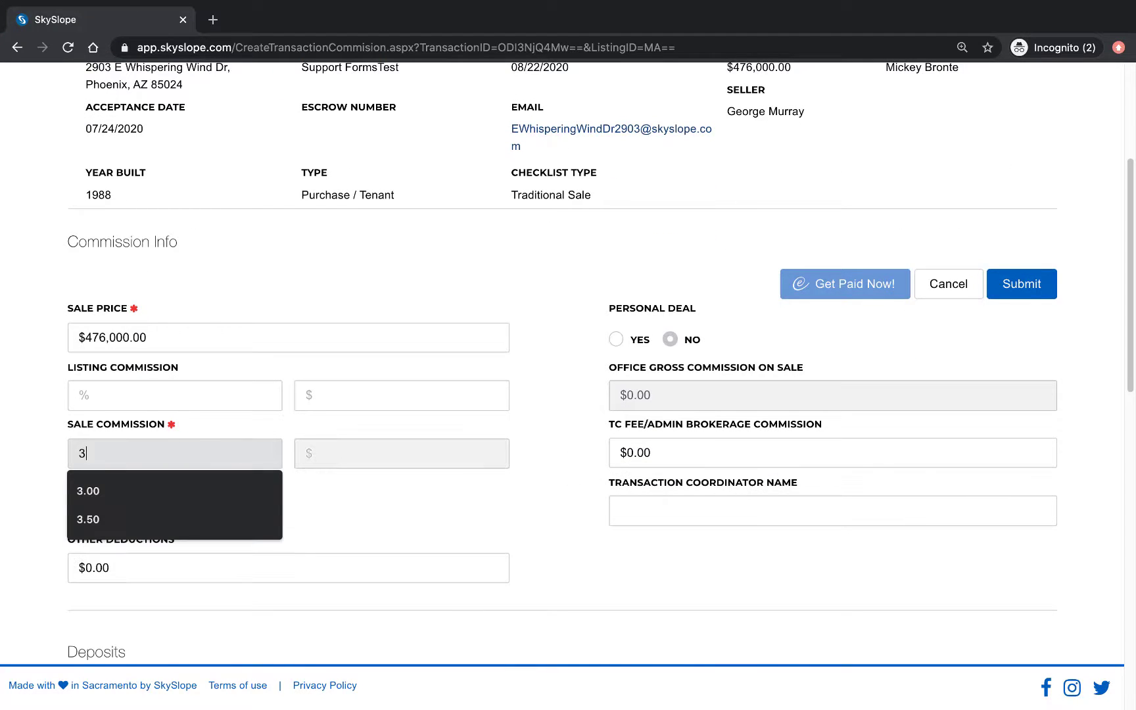
left_click(241, 491)
scroll(510, 515, "up", 3)
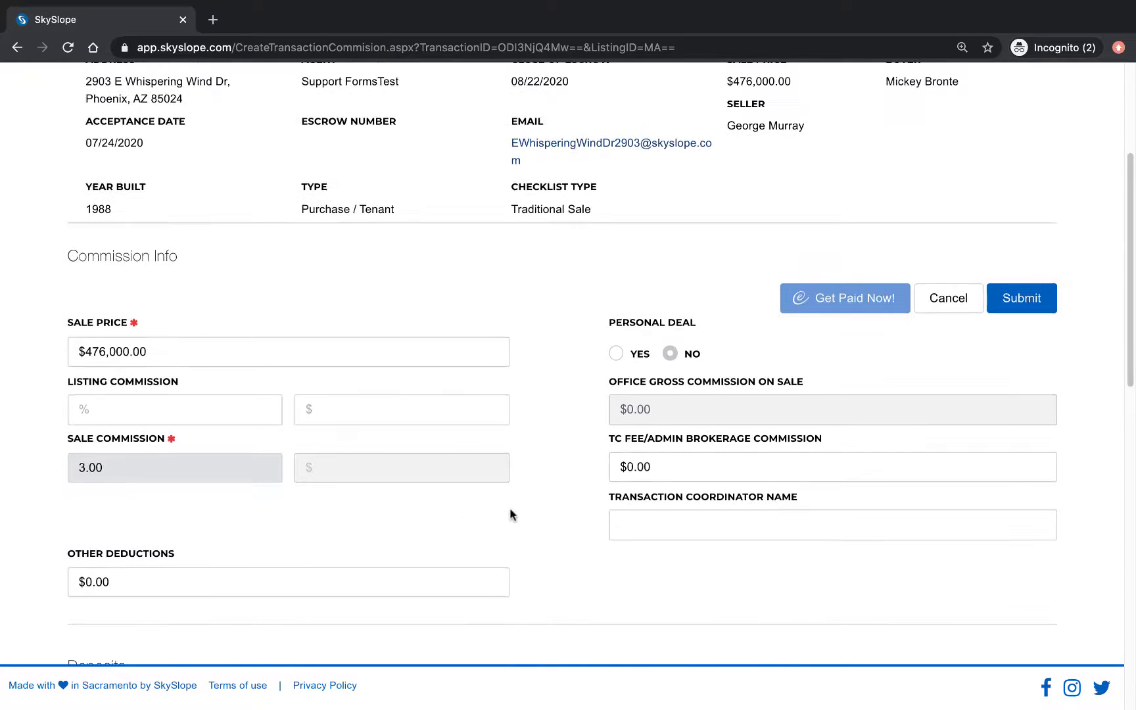
left_click(1006, 444)
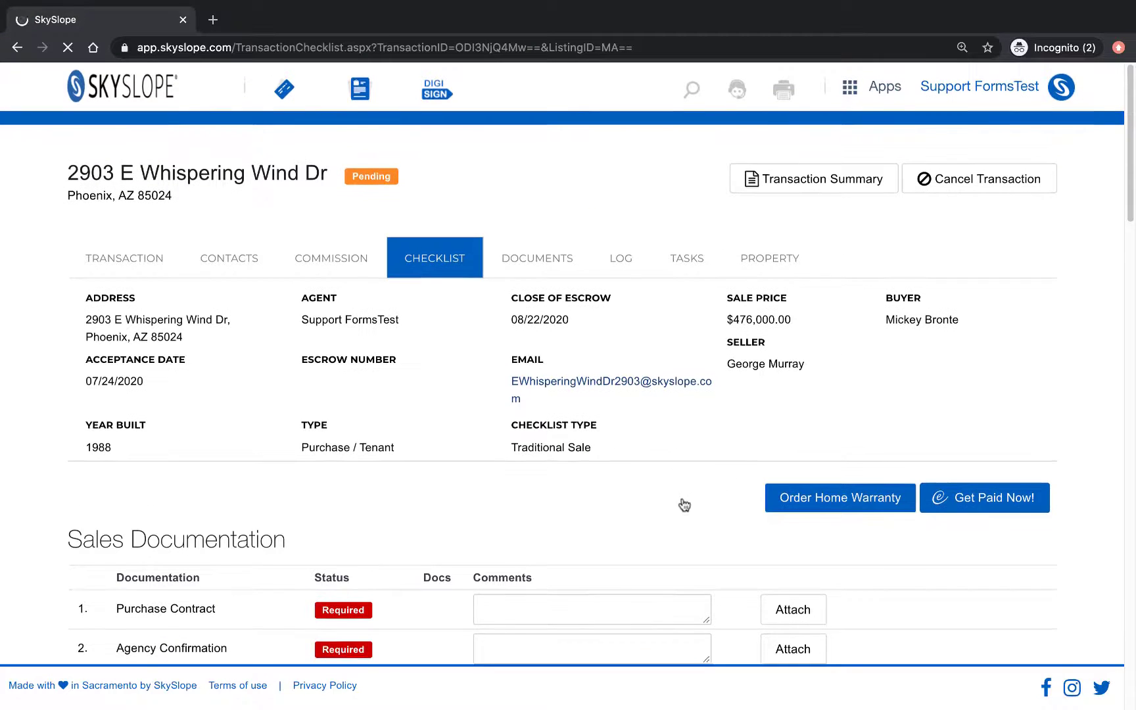
scroll(683, 500, "down", 2)
scroll(687, 497, "down", 1)
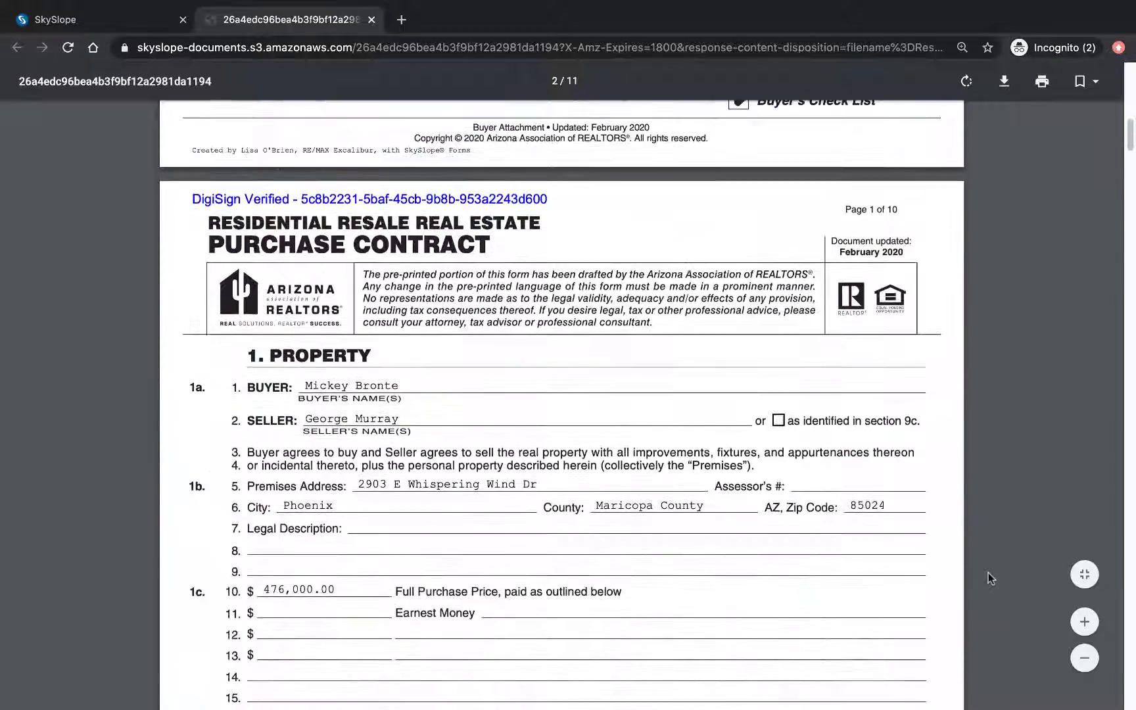
Step: Read the $476,000.00 purchase contract PDF through the buyer's signature, then close its tab
scroll(988, 573, "down", 6)
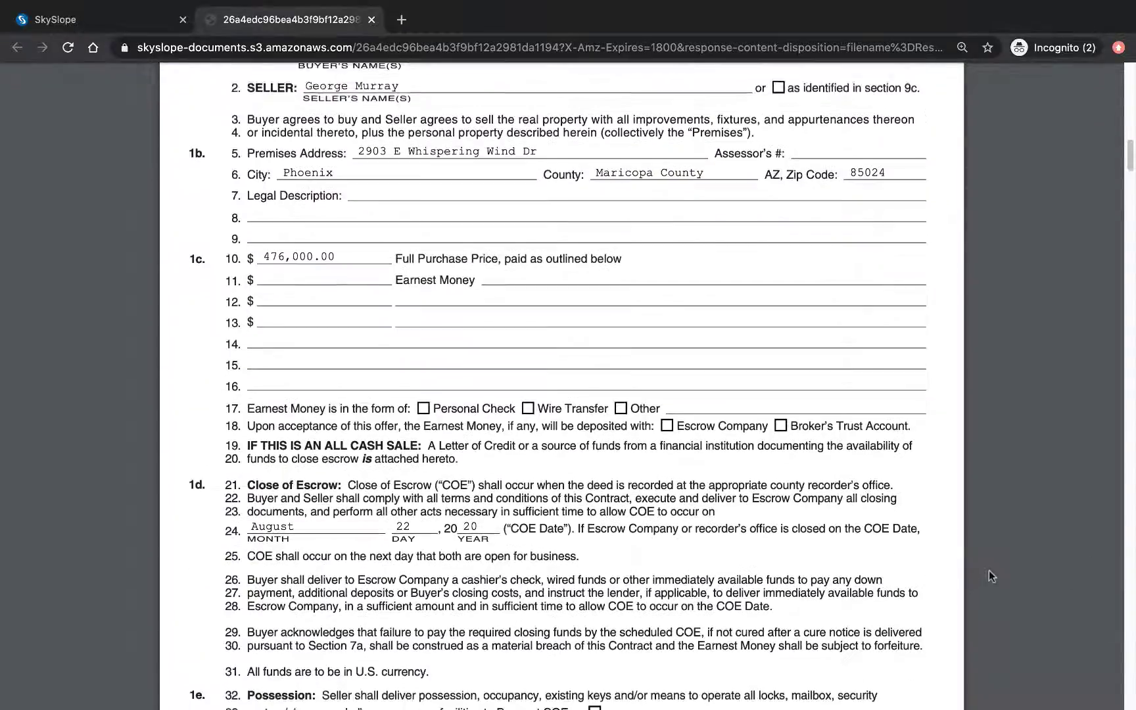
scroll(988, 565, "down", 6)
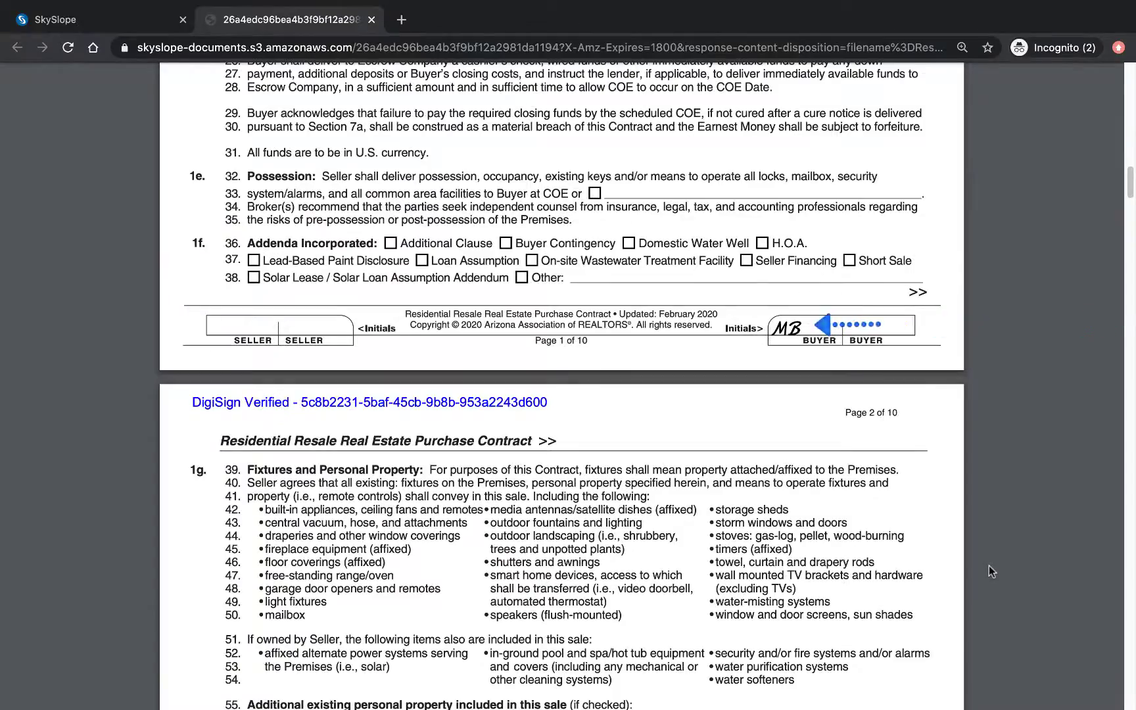
scroll(989, 565, "down", 20)
scroll(989, 565, "down", 20)
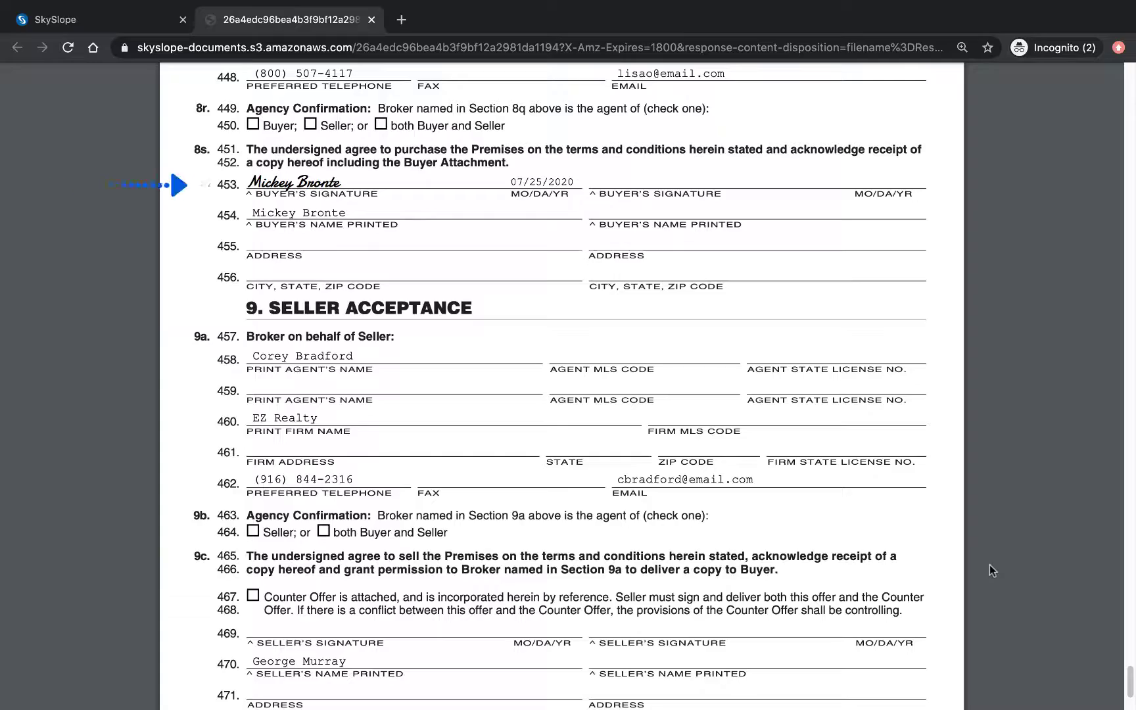
scroll(989, 564, "up", 20)
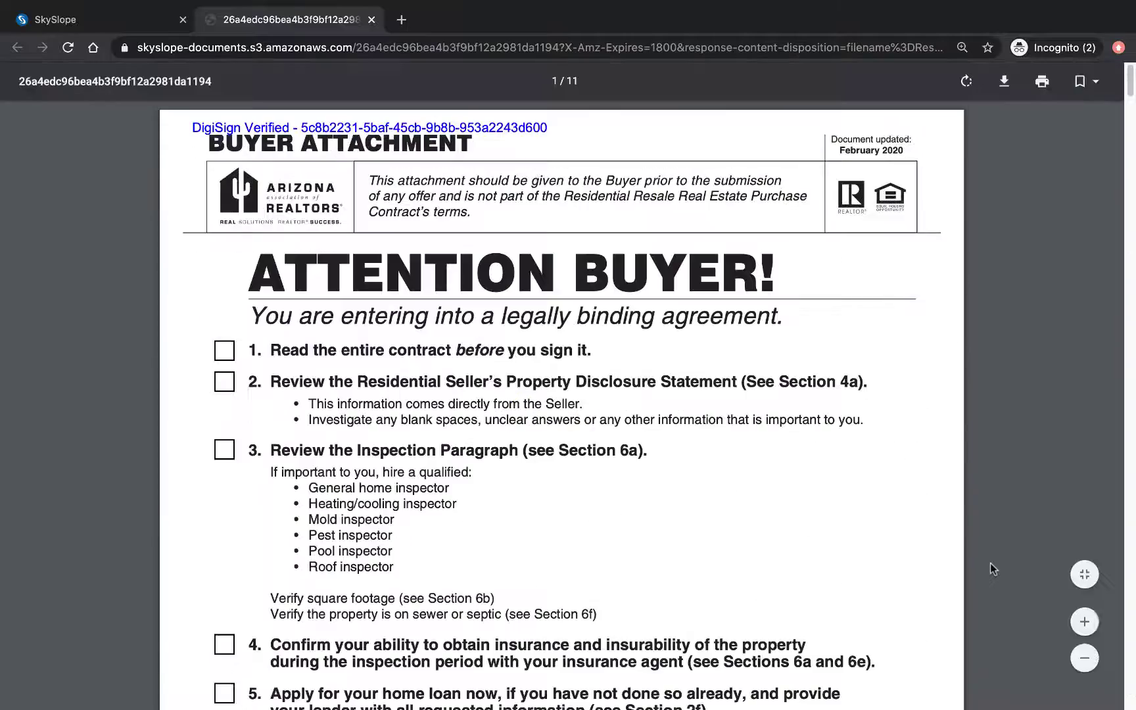
left_click(371, 20)
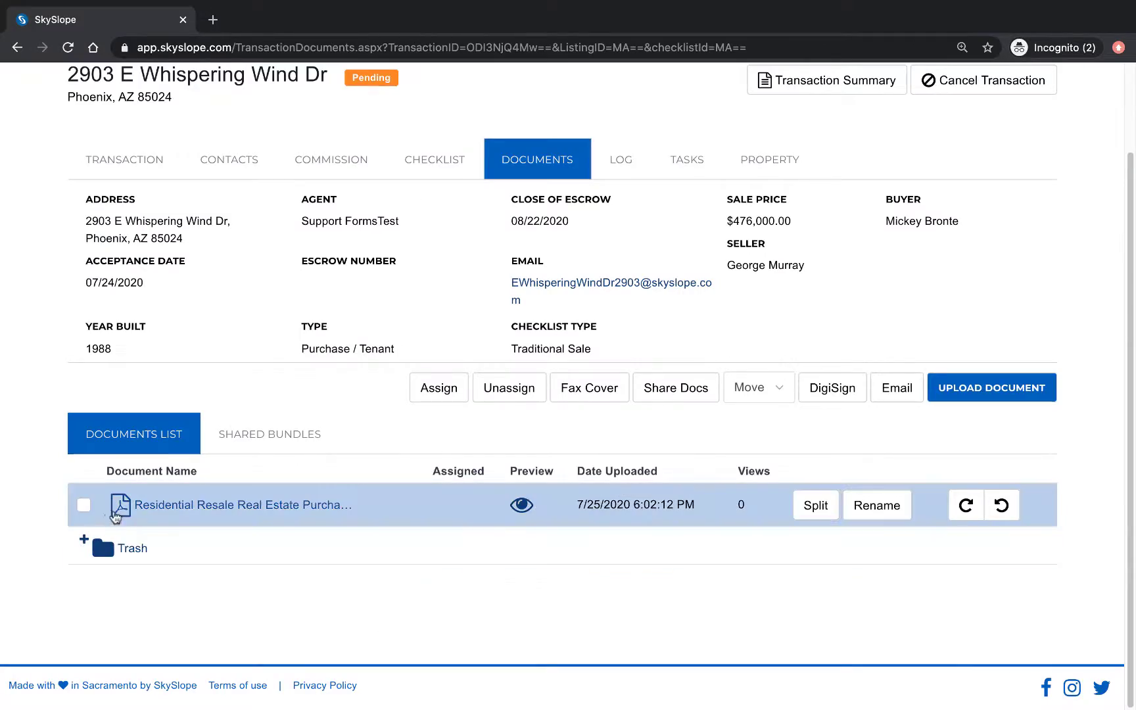
Step: Select the Residential Resale Real Estate Purchase Contract and assign it to the Purchase Contract item
left_click(84, 506)
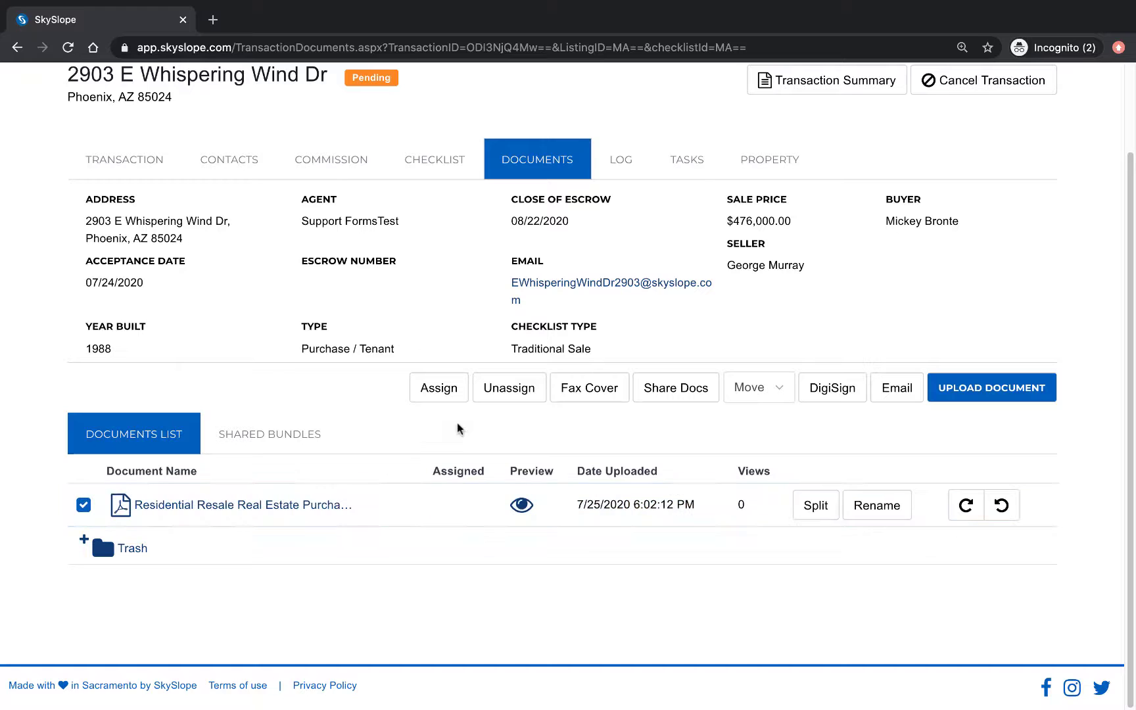
left_click(450, 392)
left_click(791, 390)
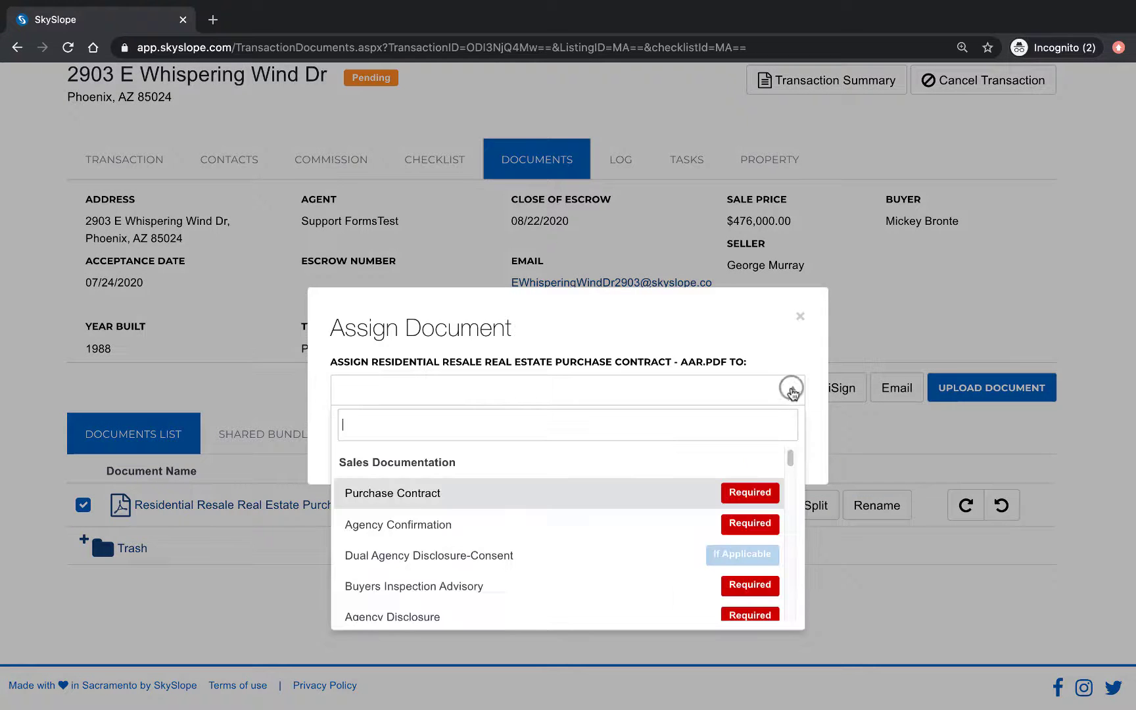
left_click(690, 496)
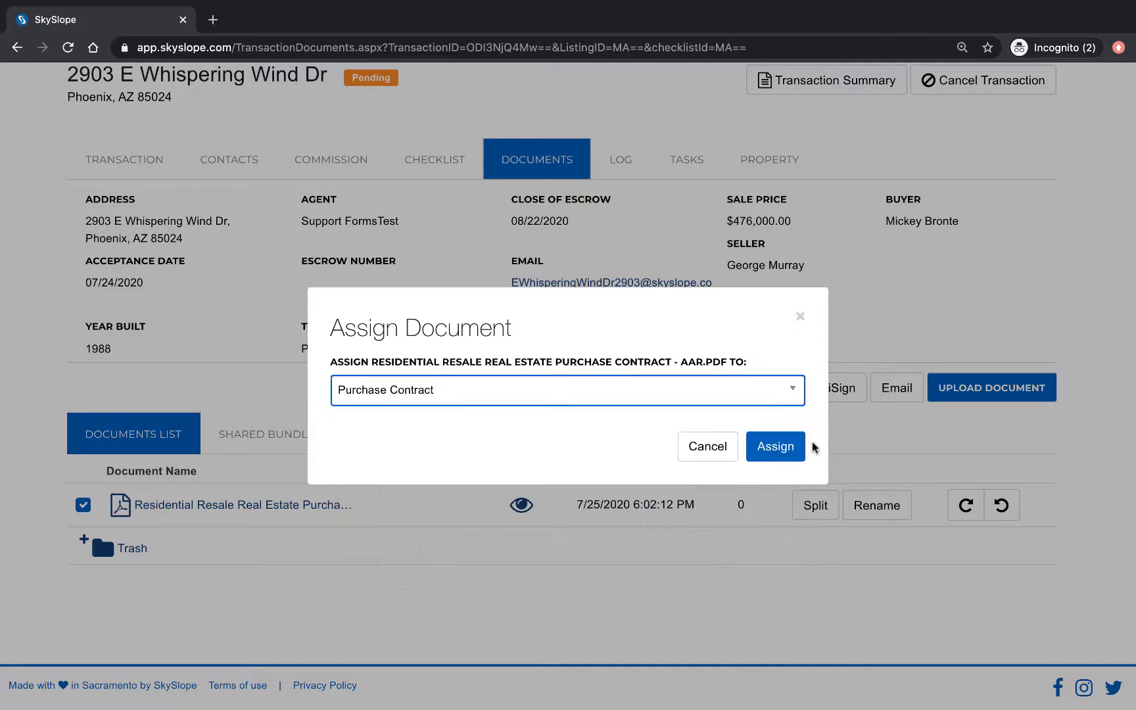
left_click(792, 453)
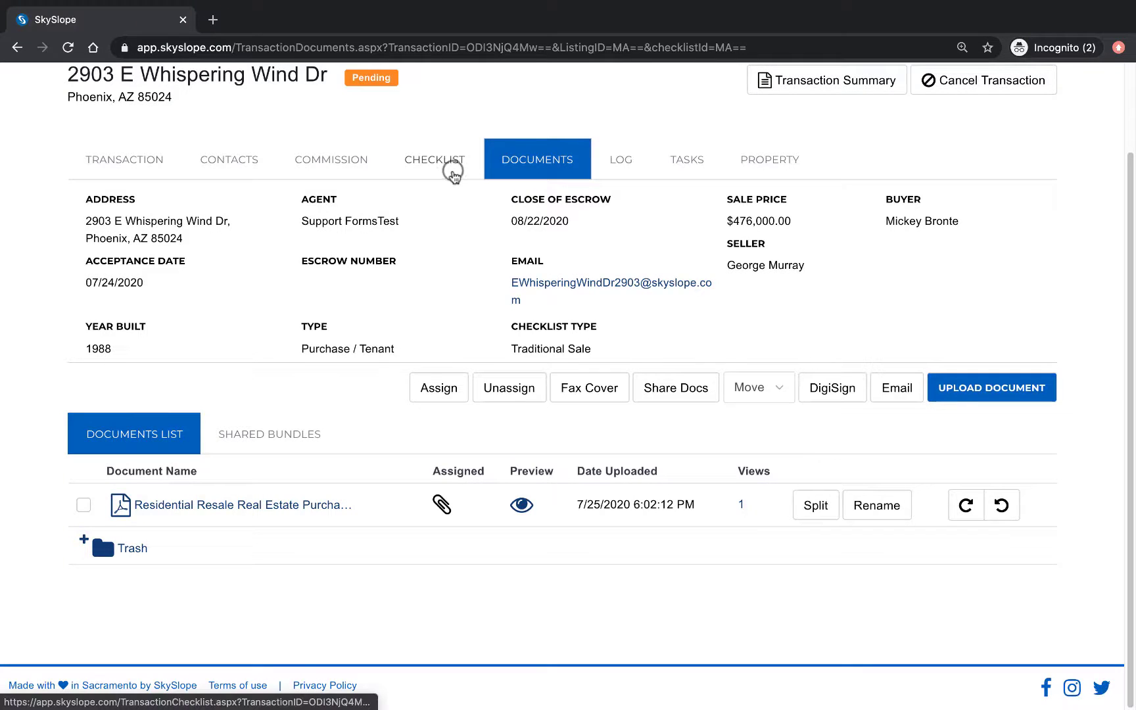
Step: Verify on the checklist that the Purchase Contract row is In Review with a document attached
left_click(453, 174)
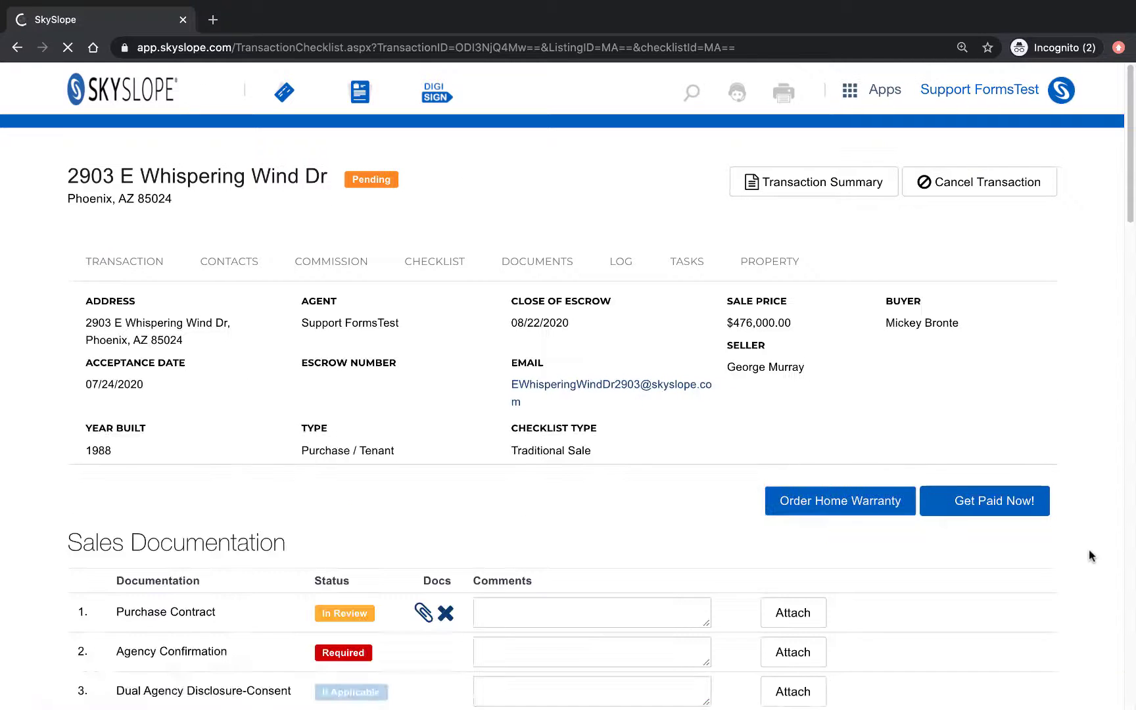
scroll(1088, 556, "down", 2)
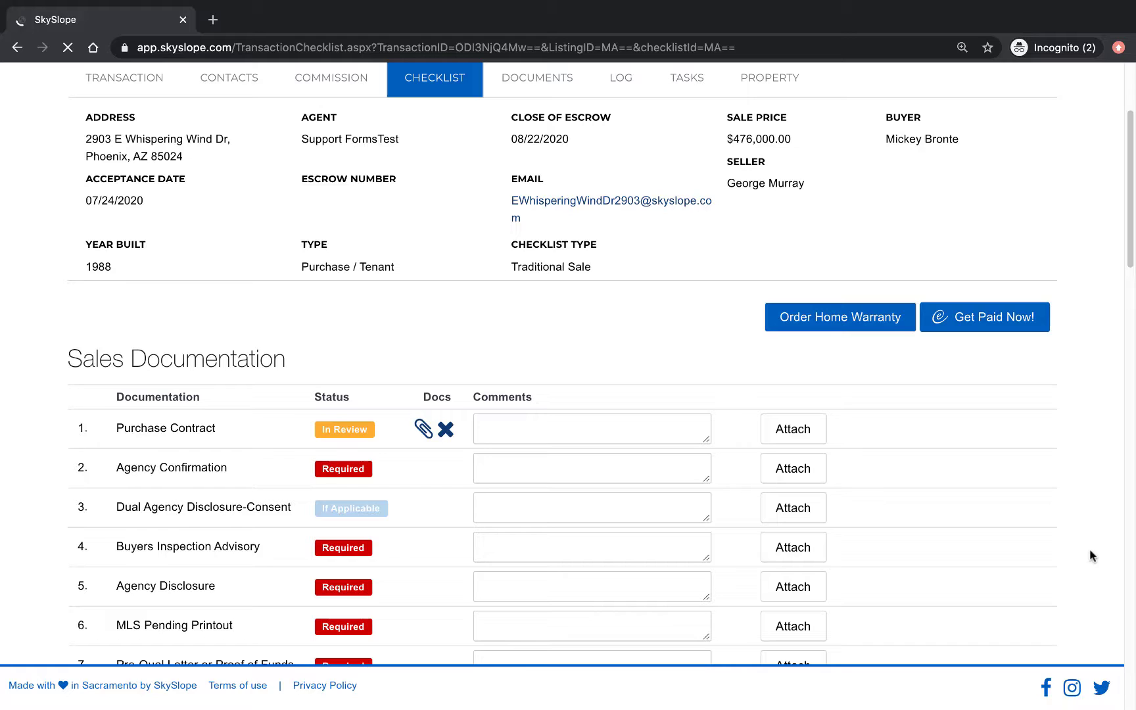
scroll(1088, 555, "up", 3)
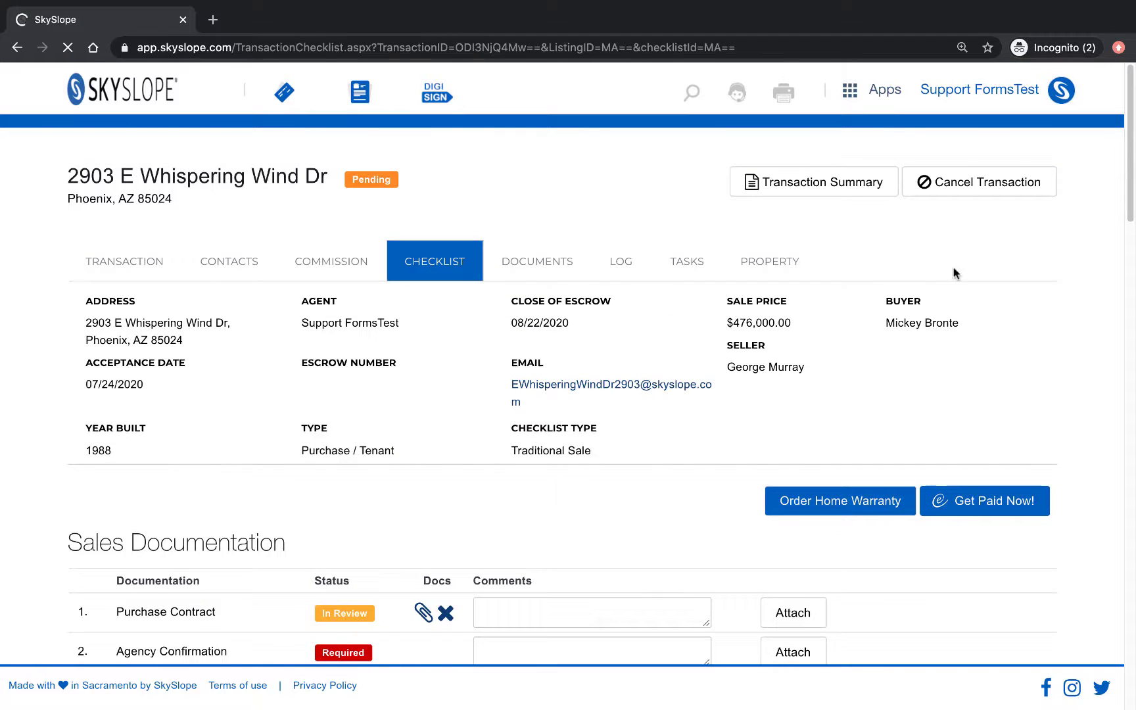